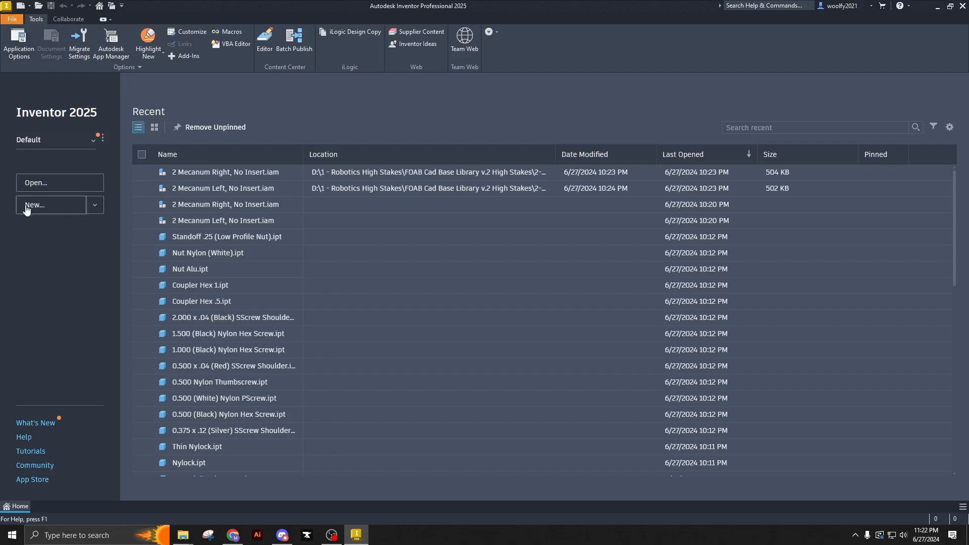
Create a new assembly document and narrow the model browser to widen the modelling area.
left_click(12, 19)
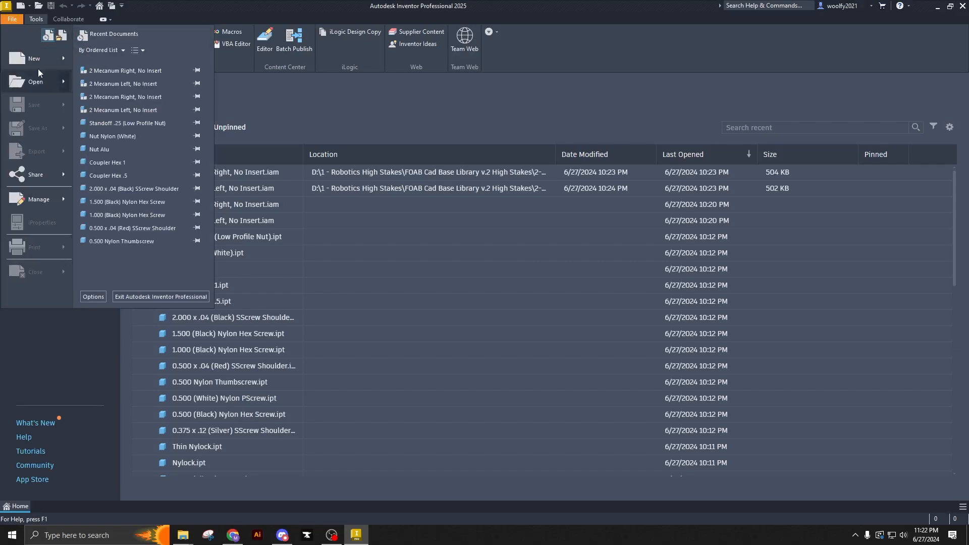
mouse_move(38, 58)
left_click(127, 94)
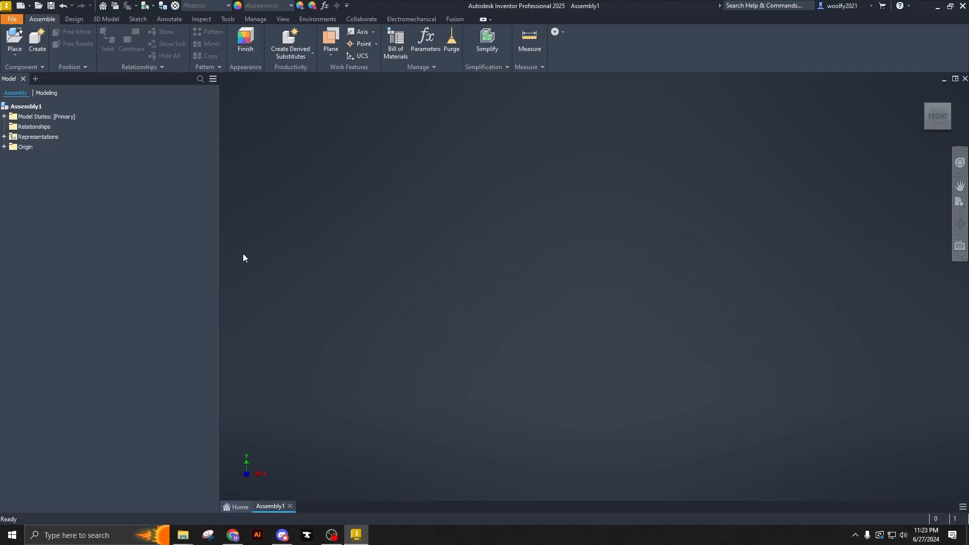
left_click_drag(220, 244, 134, 238)
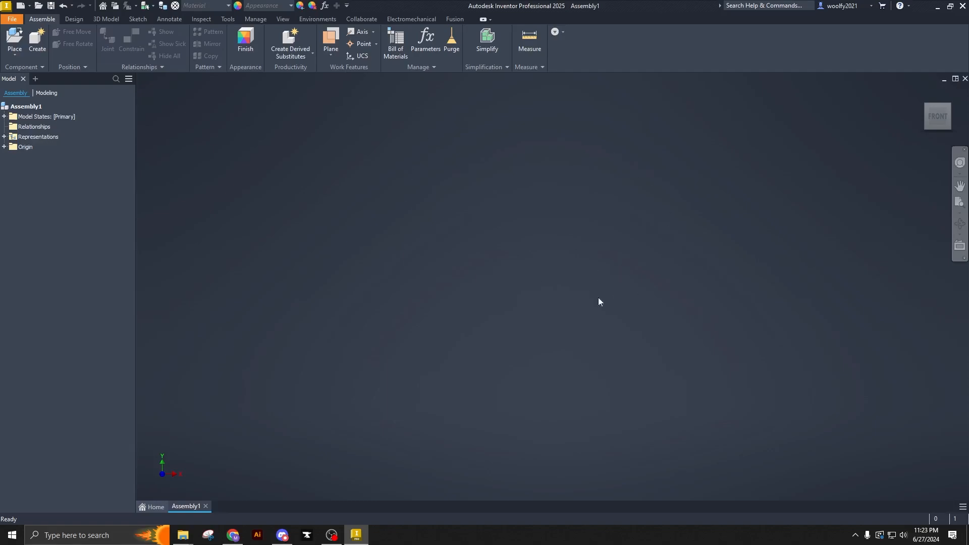
Start placing a component and browse to the Desktop folder Cad High Stakes, then FOAB Cad Base Library v.2 High Stakes.
left_click(15, 38)
left_click(486, 136)
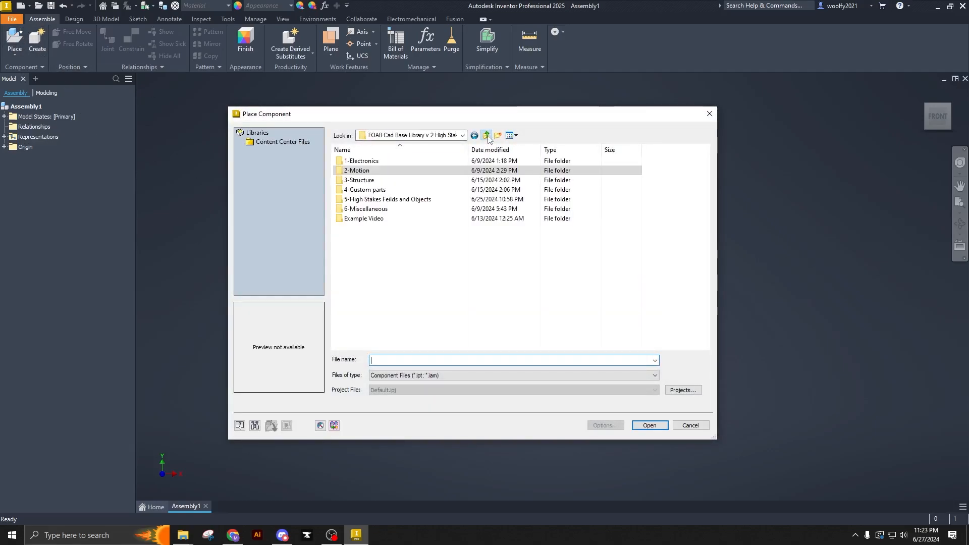
left_click(486, 136)
left_click(486, 136)
left_click(487, 136)
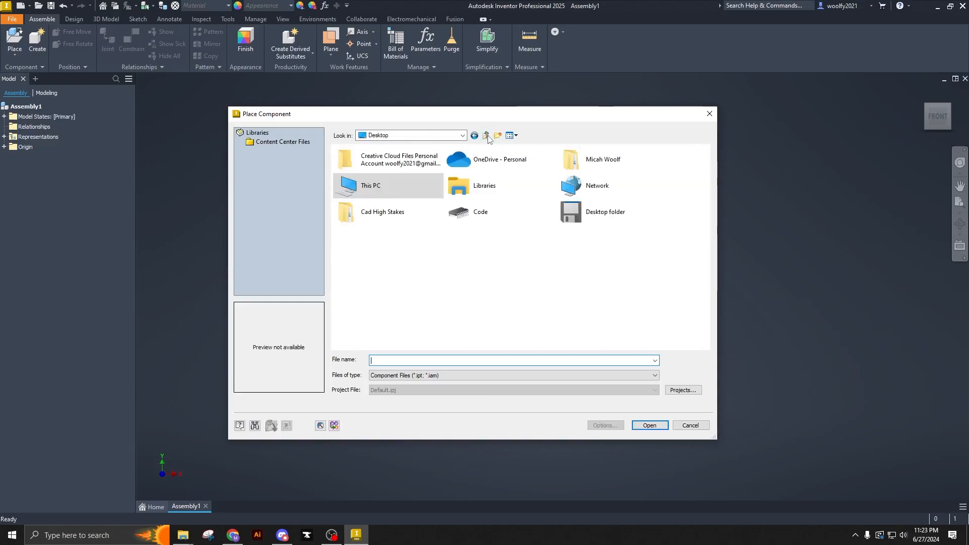
double_click(391, 184)
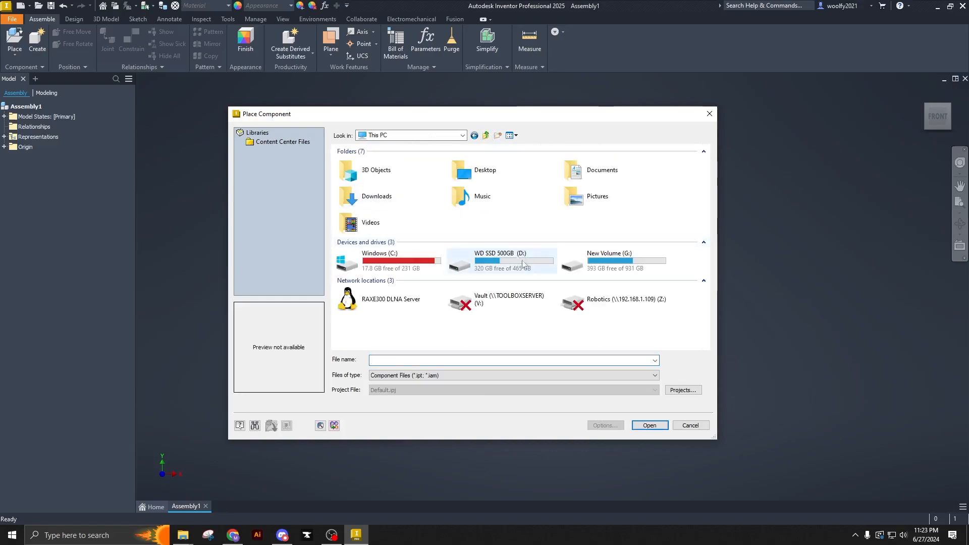
double_click(484, 171)
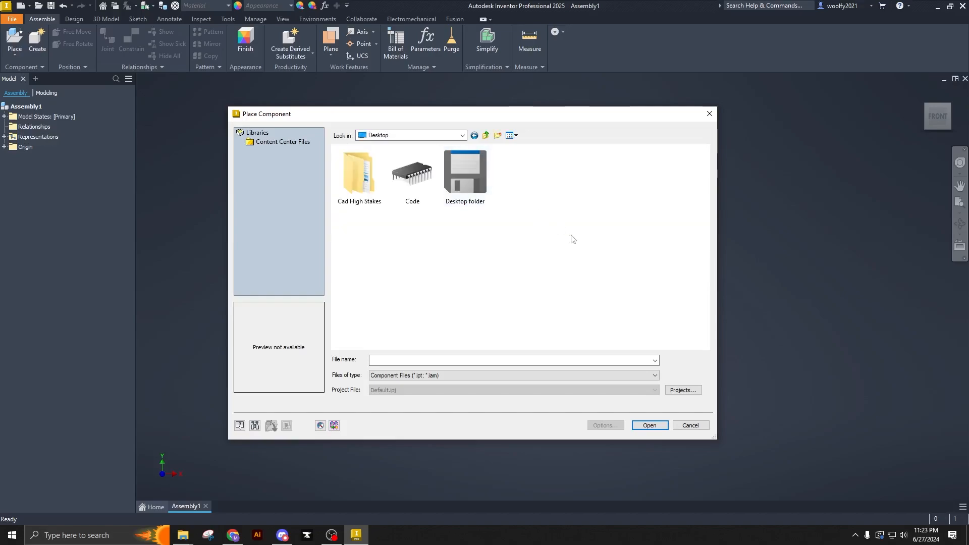
double_click(357, 175)
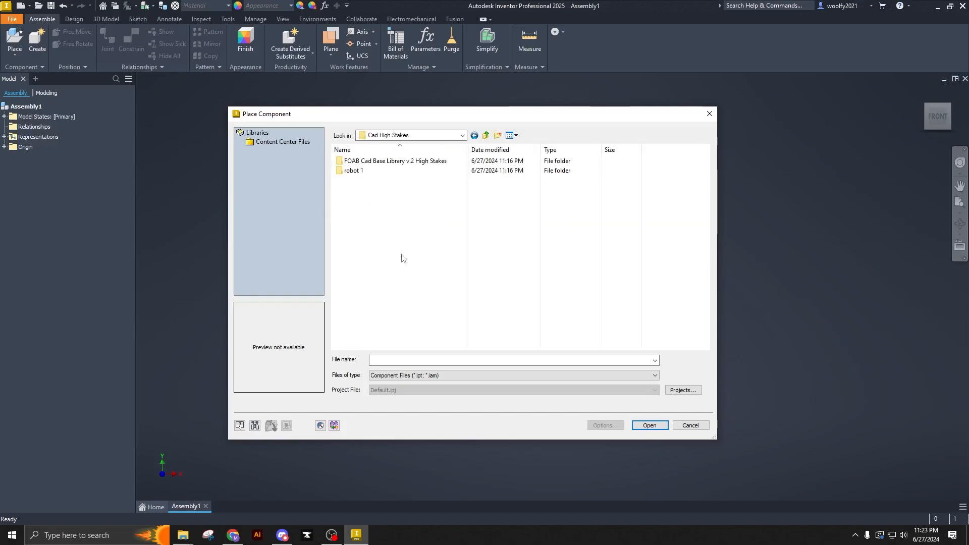
double_click(394, 161)
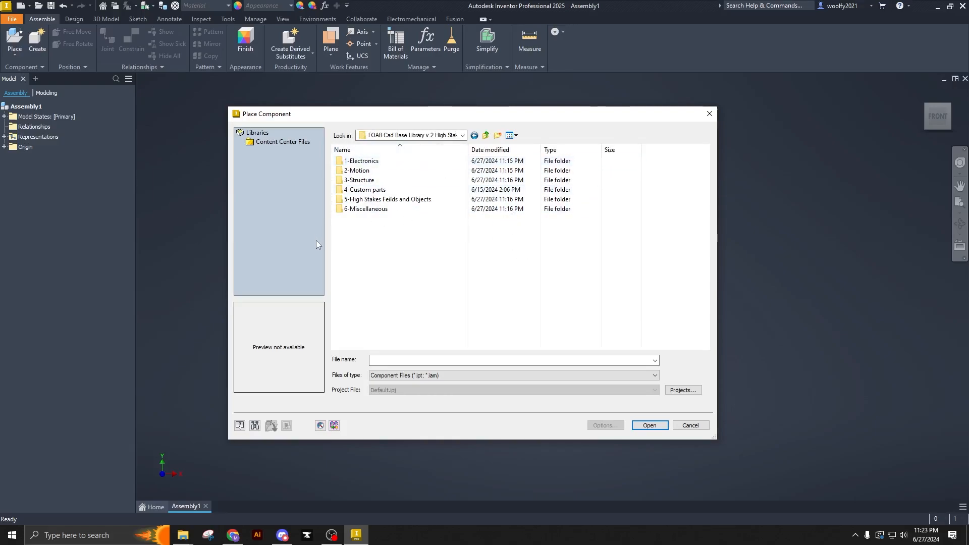
Load the Alu C 1x2x1x10 part from 3-Structure, 1-C Channel, 1-Aluminum 1x2x1 for placement.
double_click(378, 180)
double_click(399, 161)
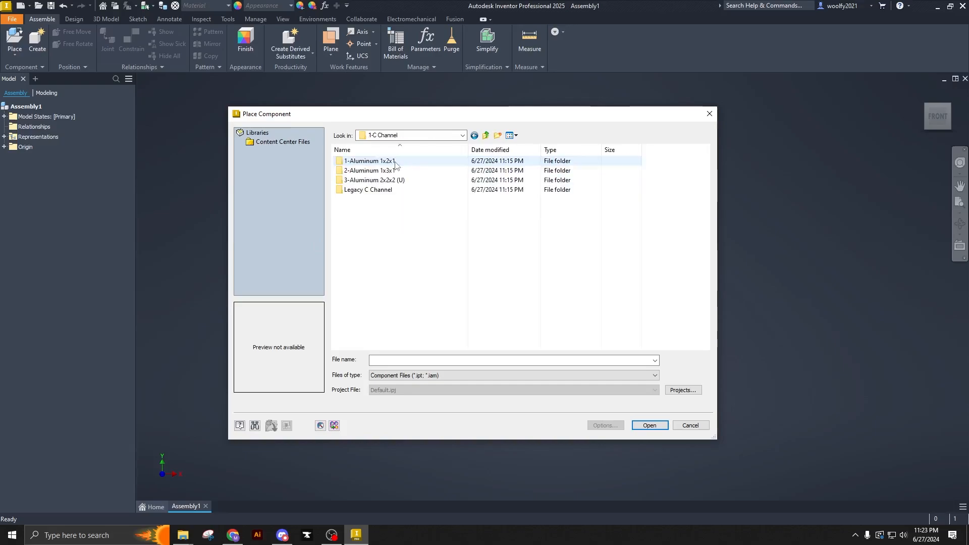
double_click(403, 162)
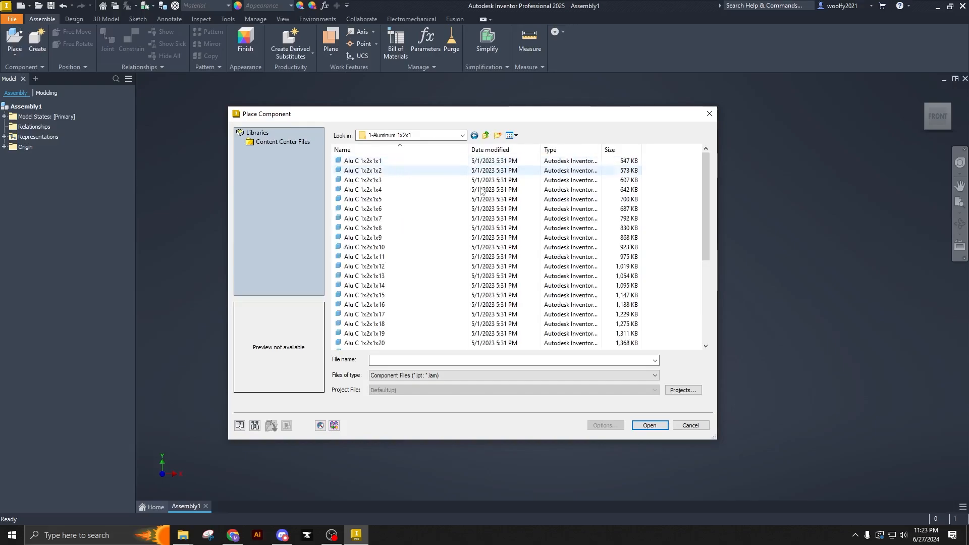
left_click(395, 247)
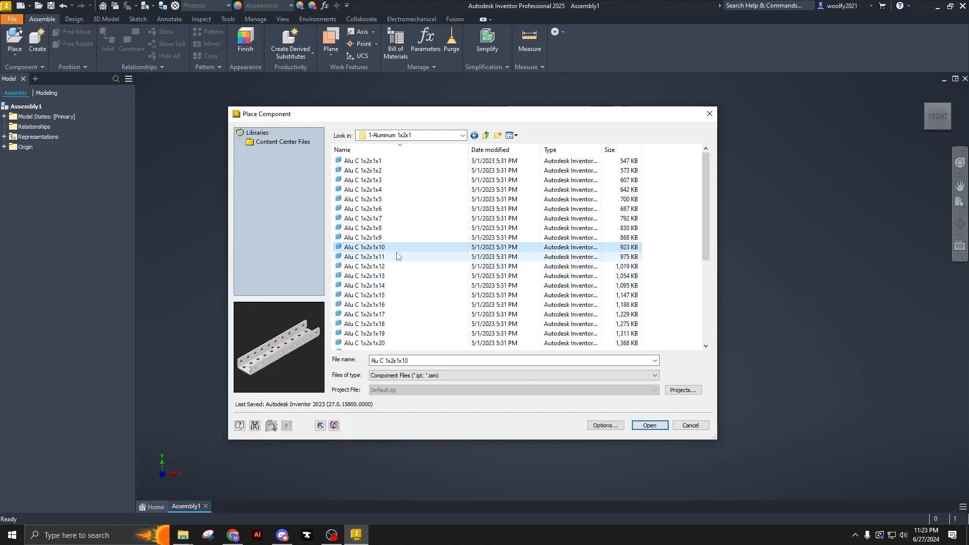
left_click(650, 426)
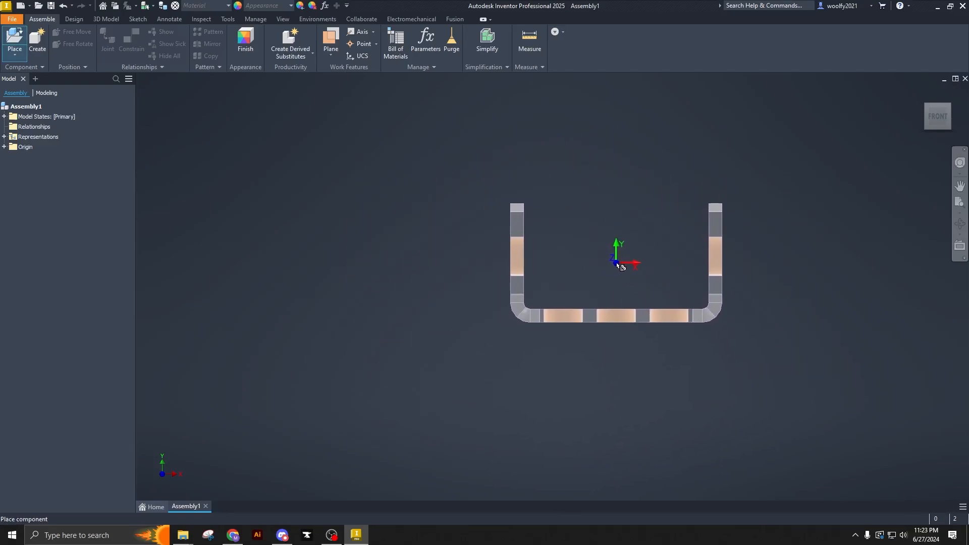
Place the first Alu C 1x2x1x10 channel in its default orientation, seen from an angled view.
mouse_move(620, 254)
middle_mouse_down("shift")
mouse_move(561, 254)
mouse_move(558, 288)
middle_mouse_up("shift")
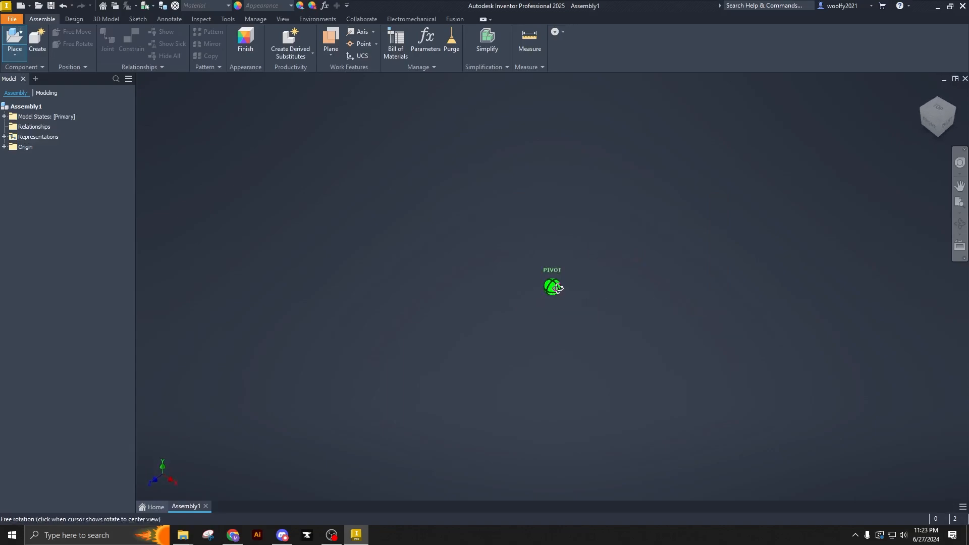
scroll(559, 284, "down", 5)
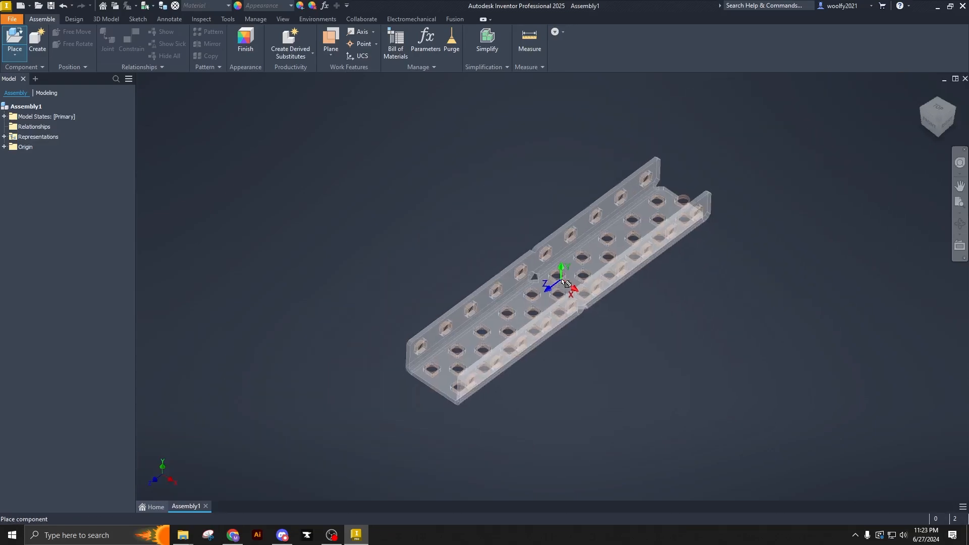
scroll(547, 279, "up", 5)
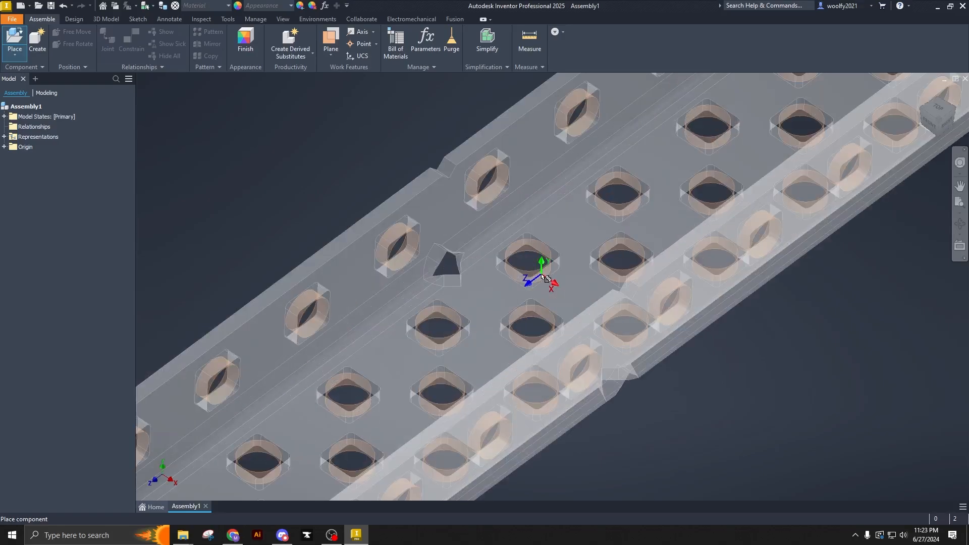
scroll(540, 278, "down", 5)
scroll(540, 273, "up", 4)
scroll(535, 275, "down", 3)
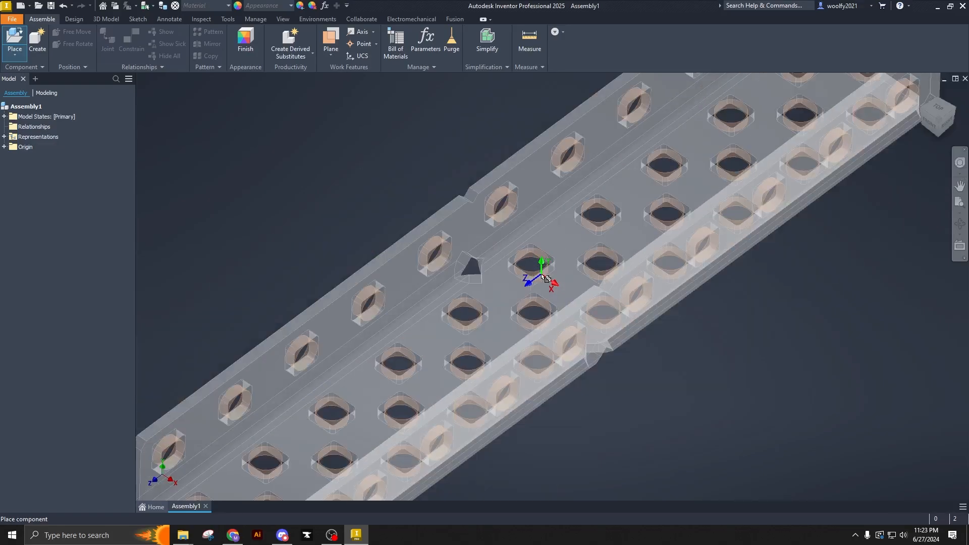
middle_click_drag(536, 262, 458, 228)
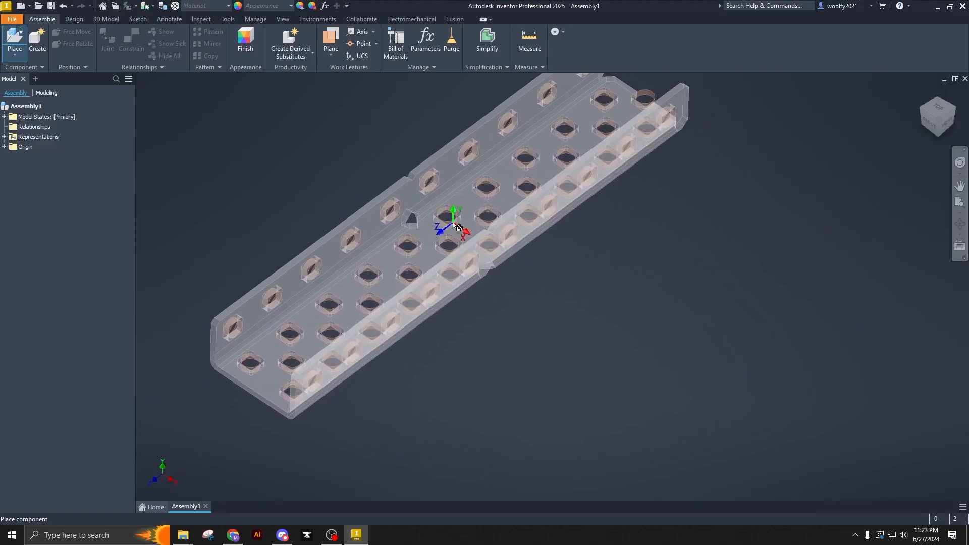
left_click(458, 227)
key("Escape")
Rotate the next channel copy 90° about Z and place it beside the first channel.
middle_click_drag(678, 353, 562, 254)
right_click(615, 302)
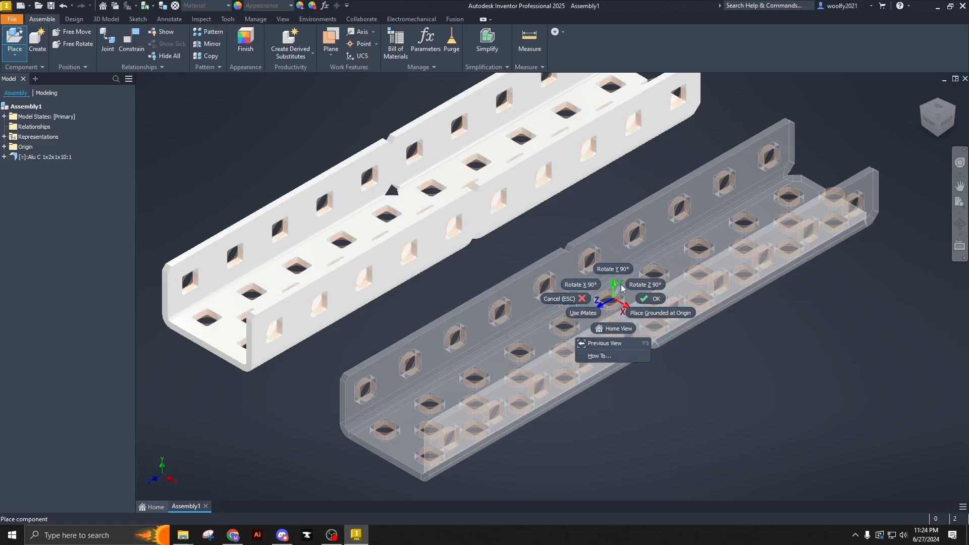
left_click(575, 285)
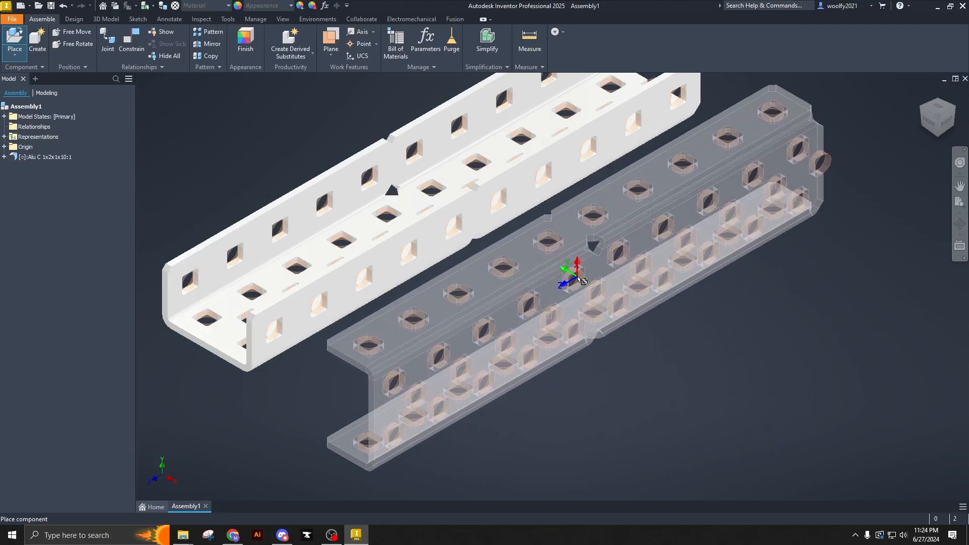
left_click(581, 280)
Rotate another channel copy in 90° turns until it stands upright, place it beside the others and finish placing.
scroll(605, 298, "down", 3)
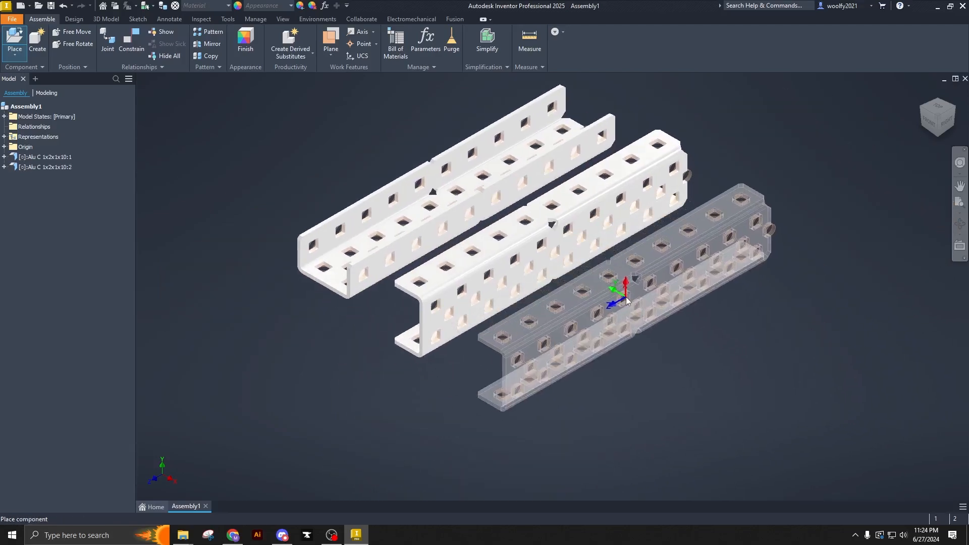
right_click(626, 301)
left_click(688, 281)
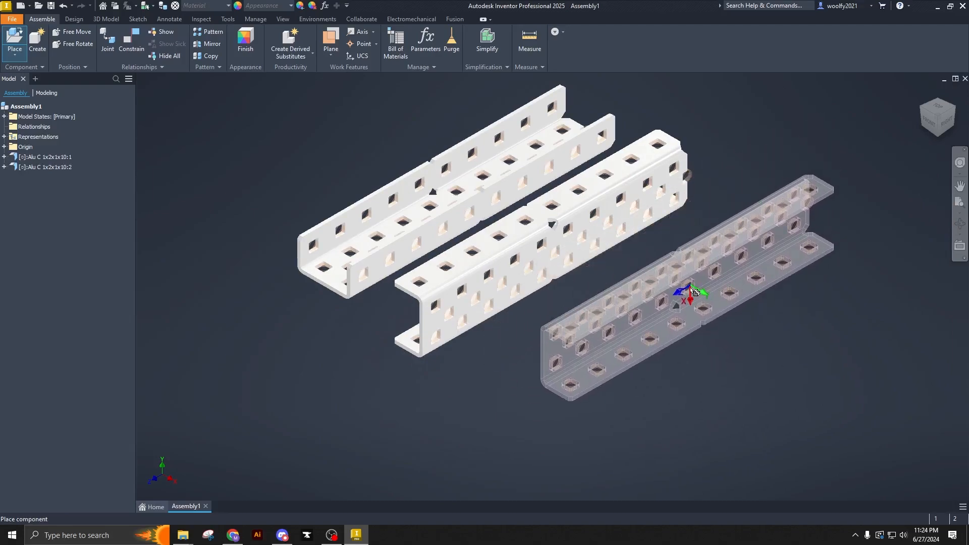
right_click(667, 306)
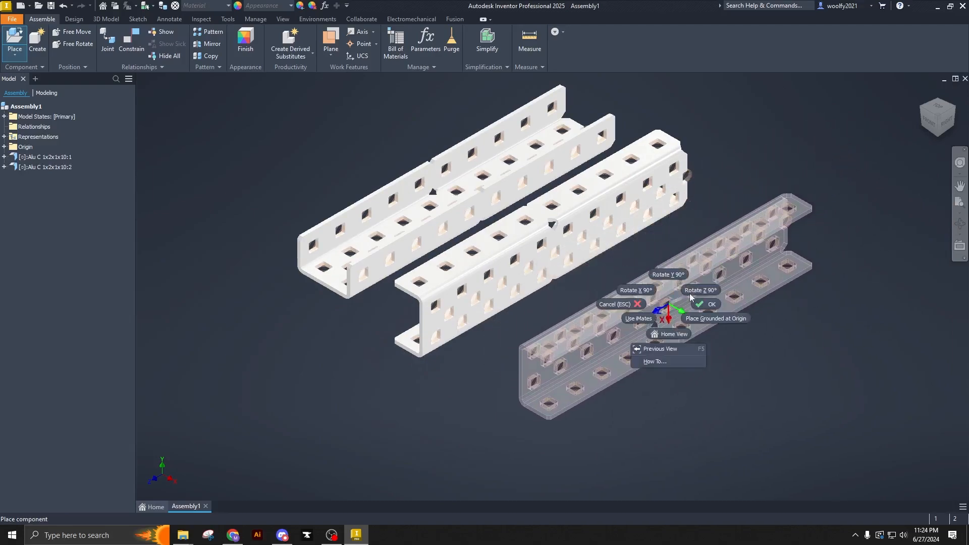
left_click(691, 296)
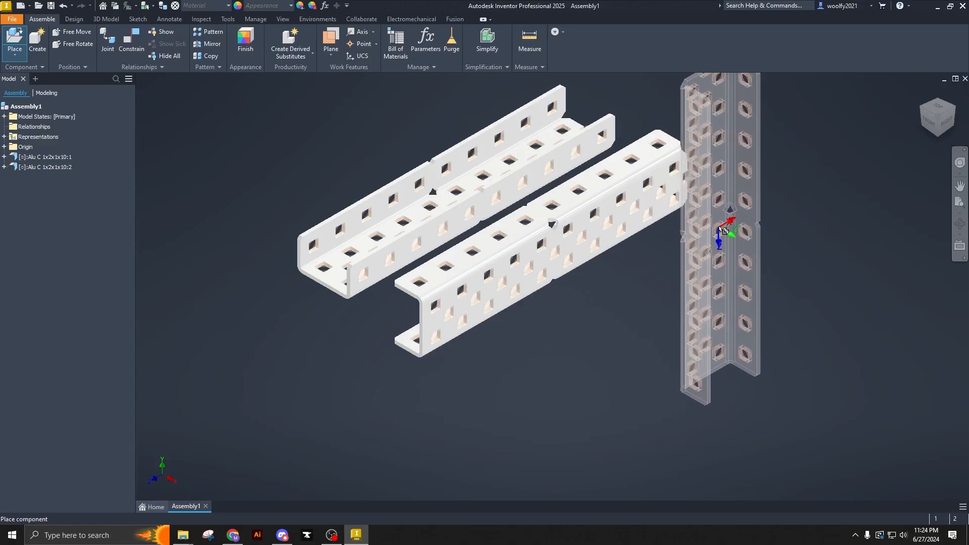
left_click(726, 227)
scroll(569, 292, "down", 3)
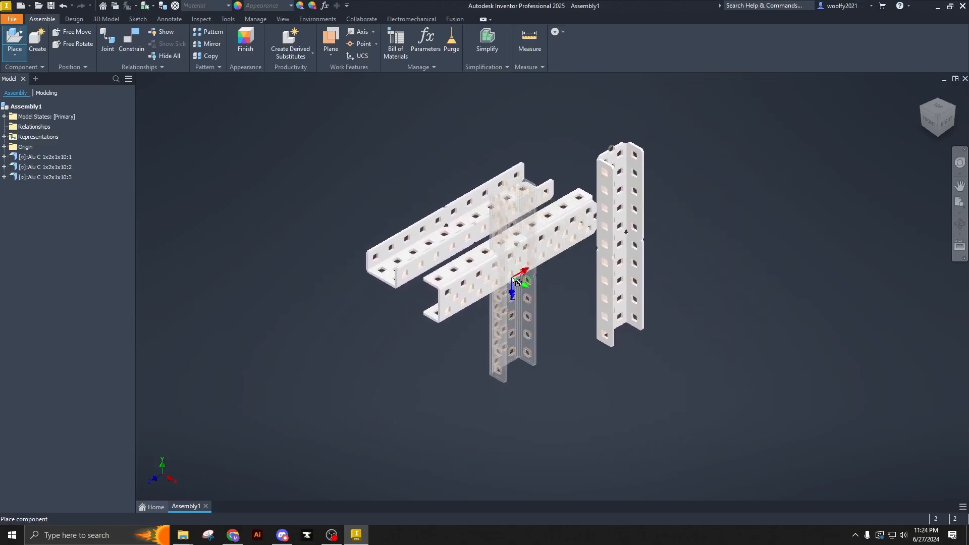
right_click(534, 300)
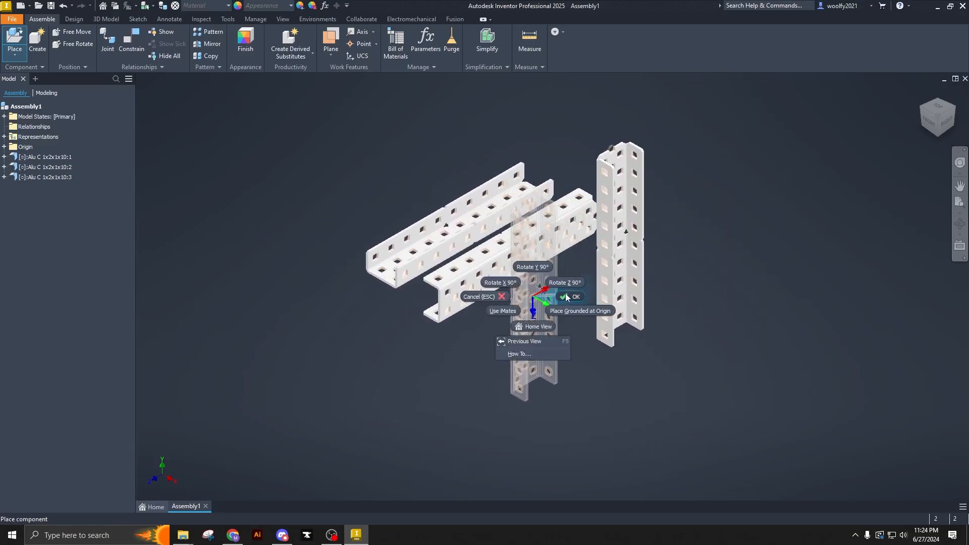
left_click(565, 296)
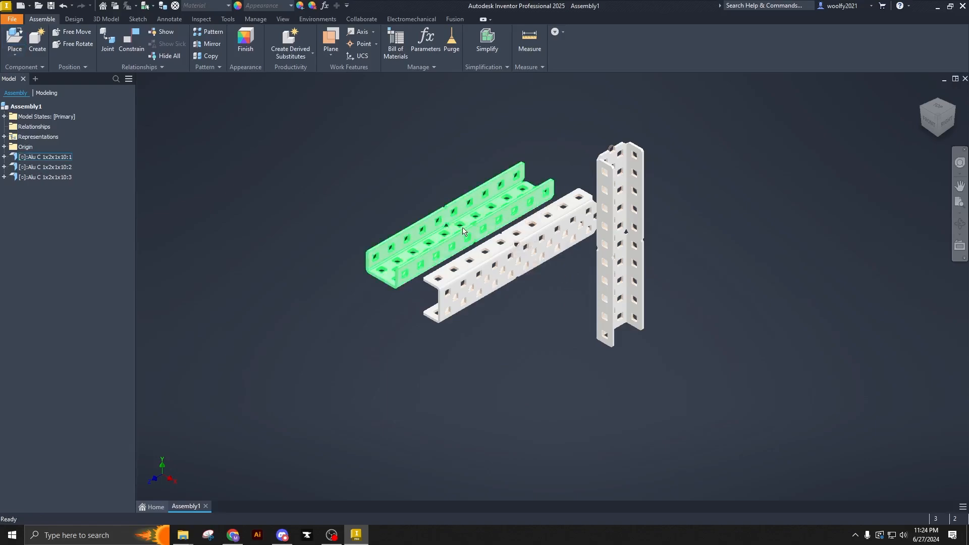
Delete the first channel, the one lying with its open side up.
left_click(481, 221)
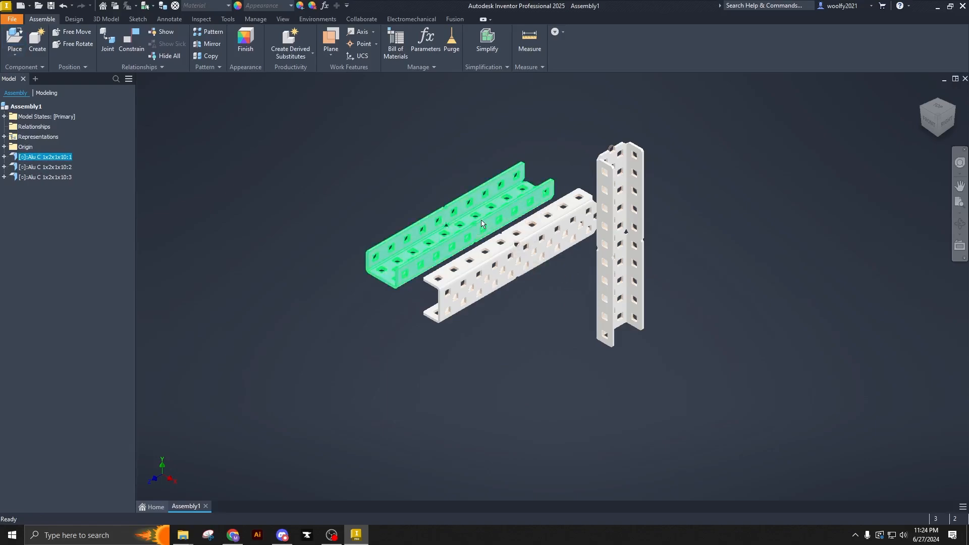
key("Delete")
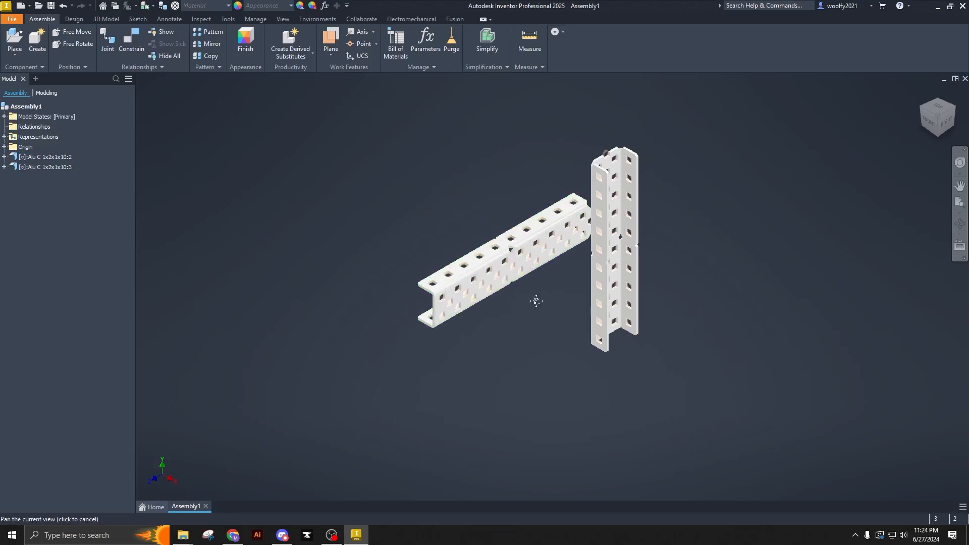
Examine the two remaining channels from several angles, including the standard right side view.
middle_click_drag(532, 299, 494, 311)
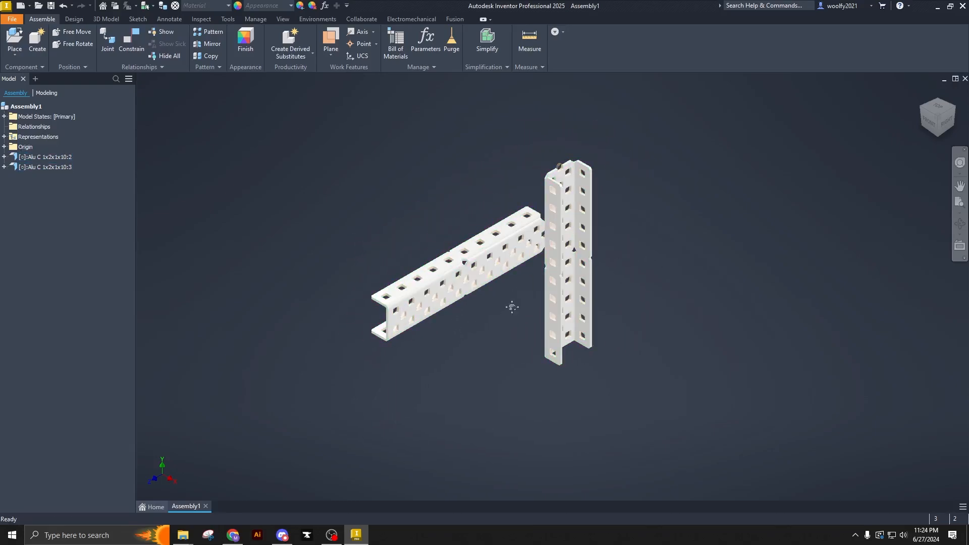
middle_click_drag(512, 307, 567, 316)
left_click(616, 282)
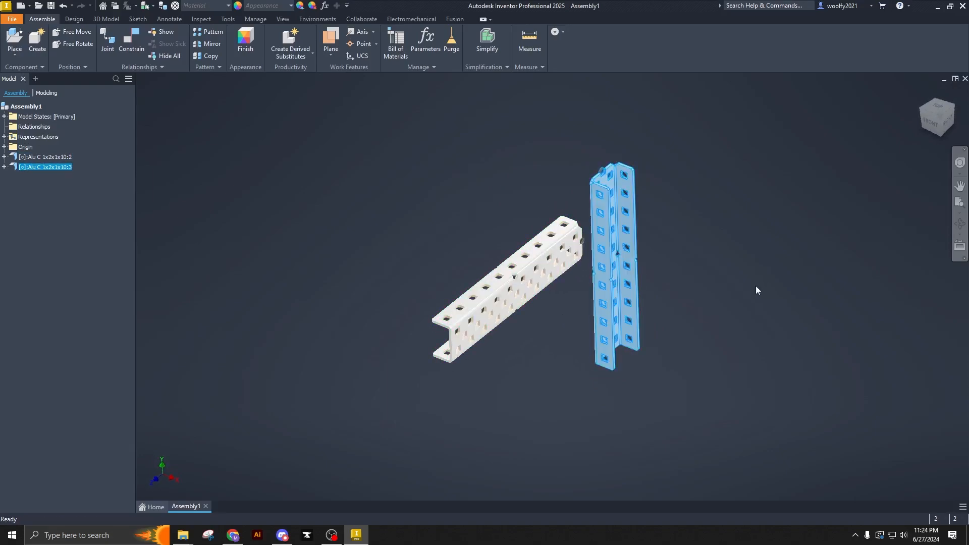
middle_click_drag(731, 284, 726, 309, "shift")
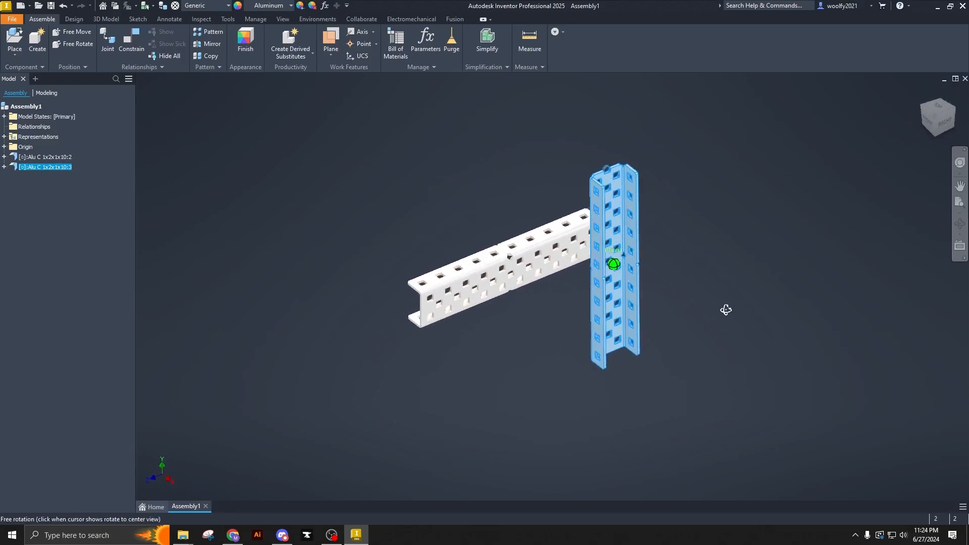
left_click(716, 280)
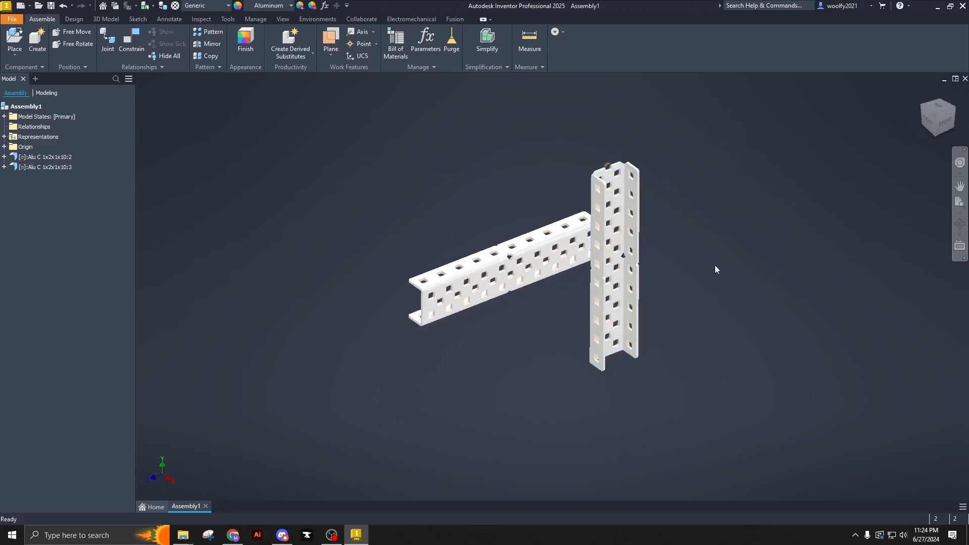
left_click(936, 117)
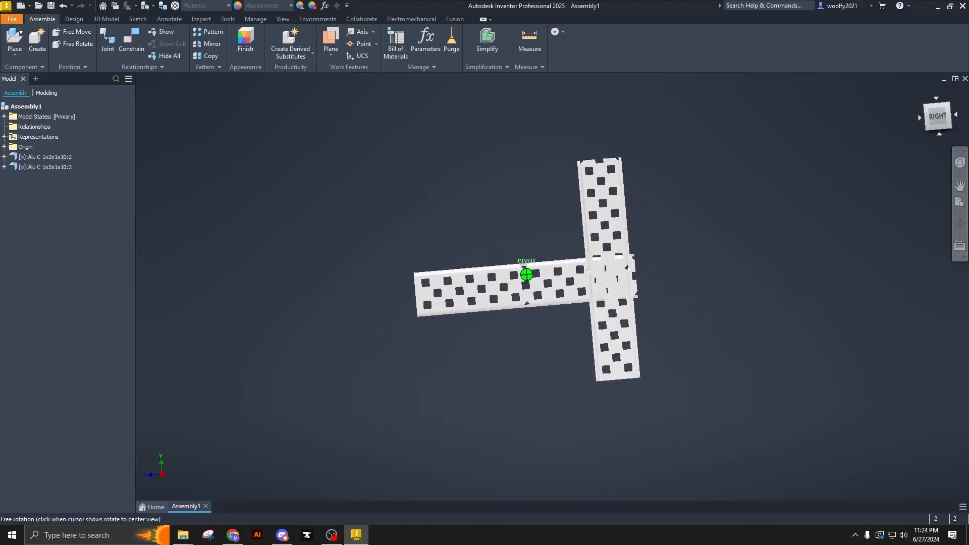
left_click_drag(937, 118, 952, 132)
left_click(948, 117)
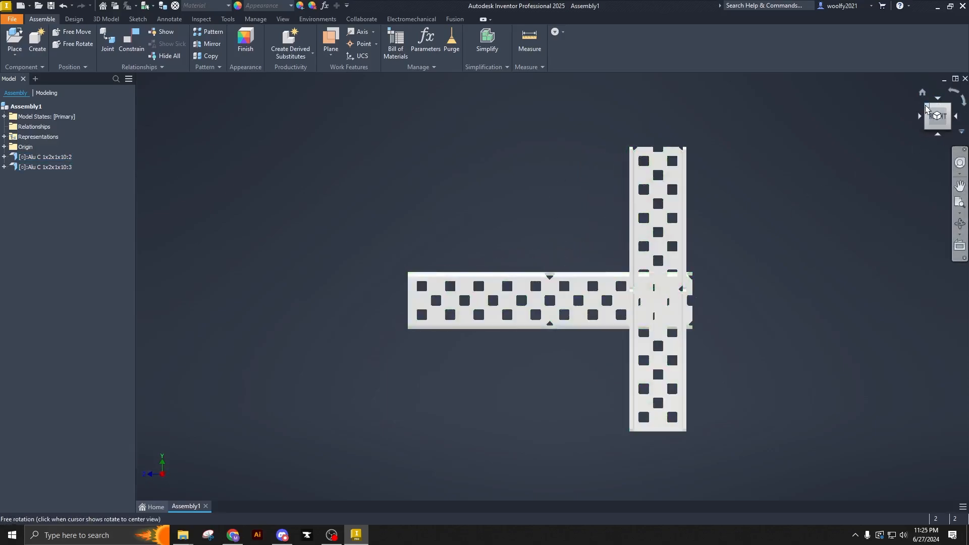
Move the upright channel up and closer to the middle of the horizontal channel.
left_click(927, 109)
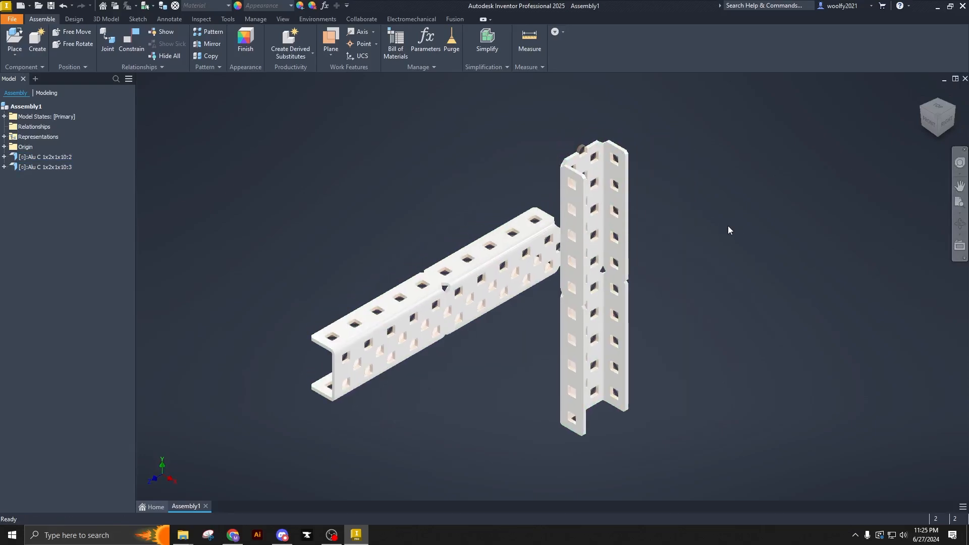
left_click_drag(593, 283, 561, 215)
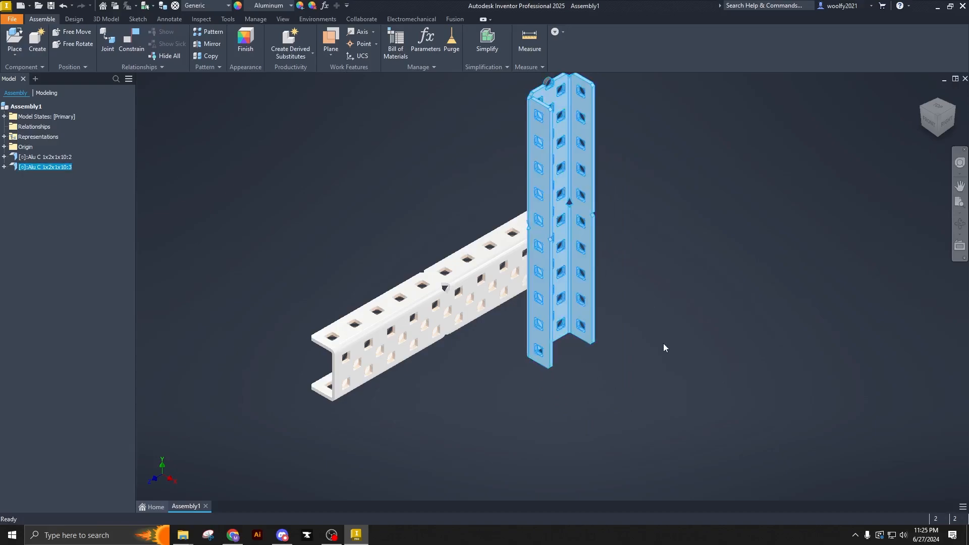
left_click(688, 278)
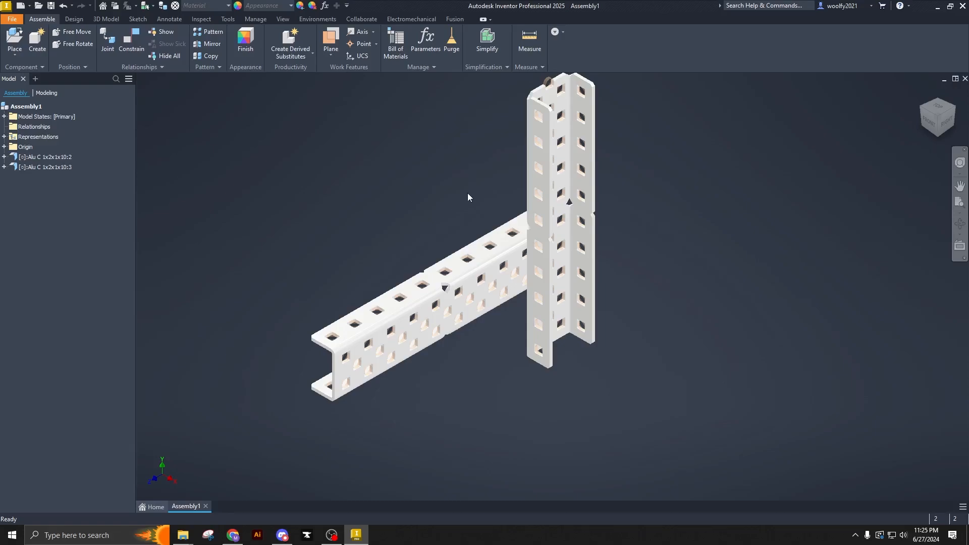
Ground the horizontal C-channel so it is fixed in the assembly.
left_click(478, 284)
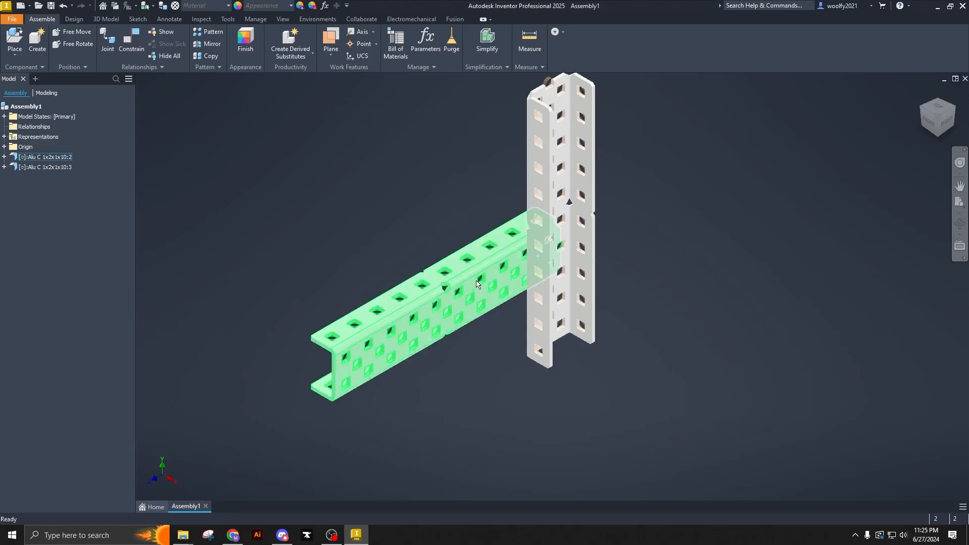
left_click(461, 279)
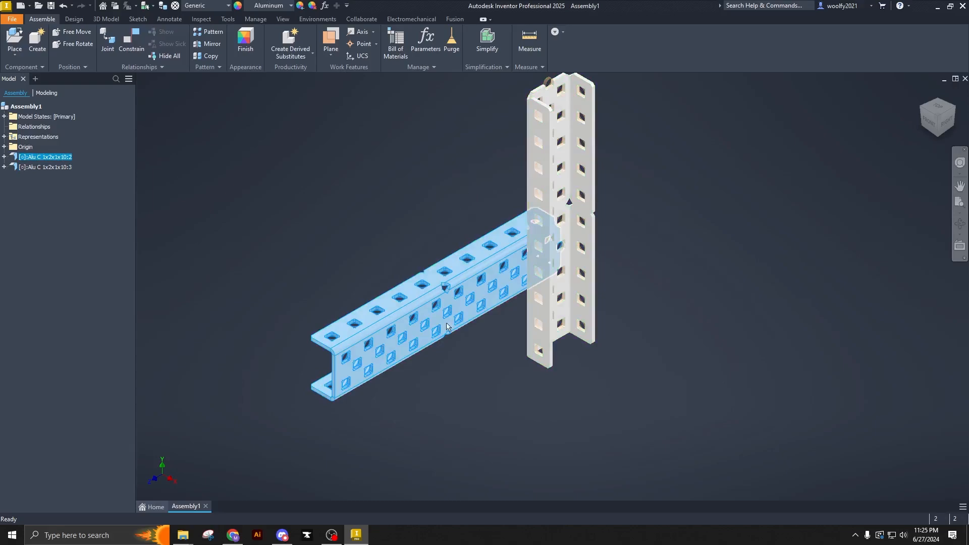
right_click(464, 274)
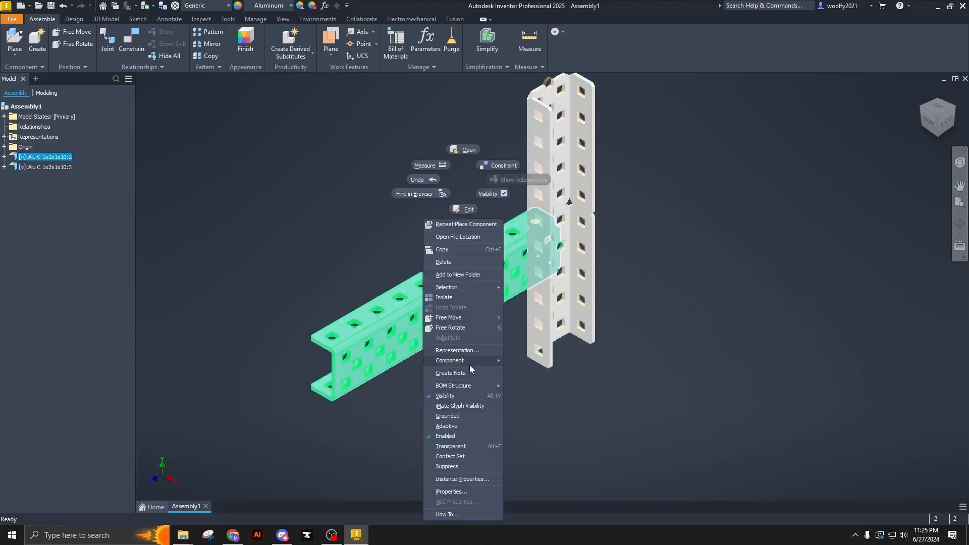
left_click(464, 416)
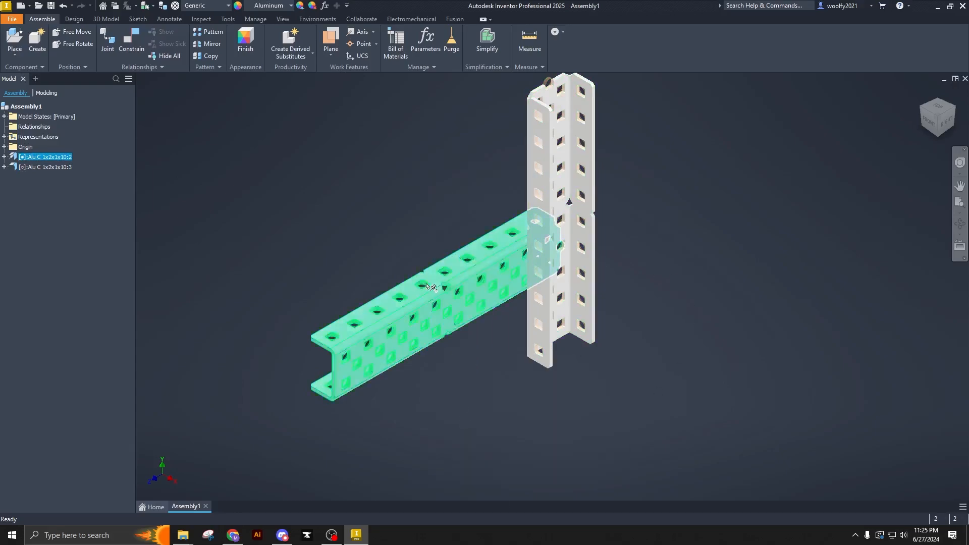
left_click(386, 198)
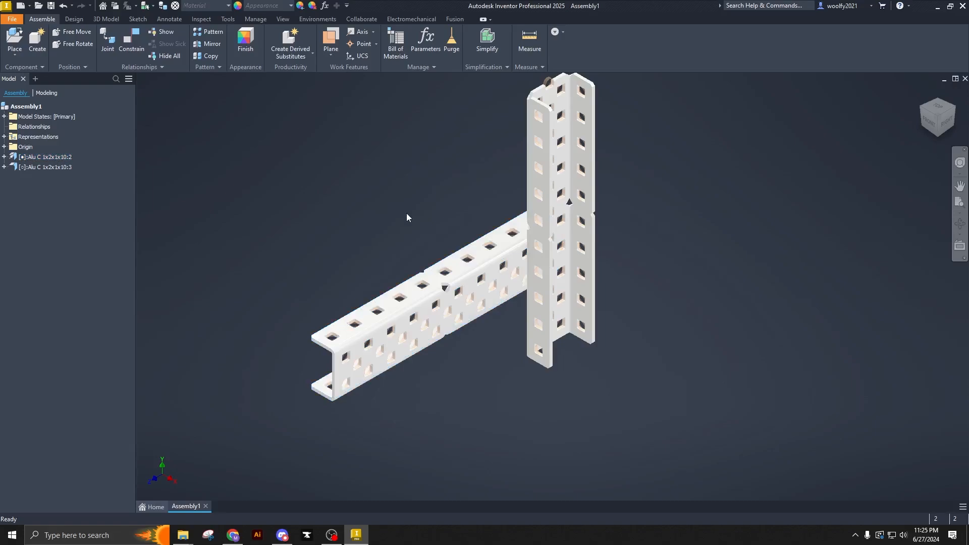
Test that the grounded channel is locked by trying to move it, and move the upright channel clear of it.
left_click_drag(475, 298, 424, 312)
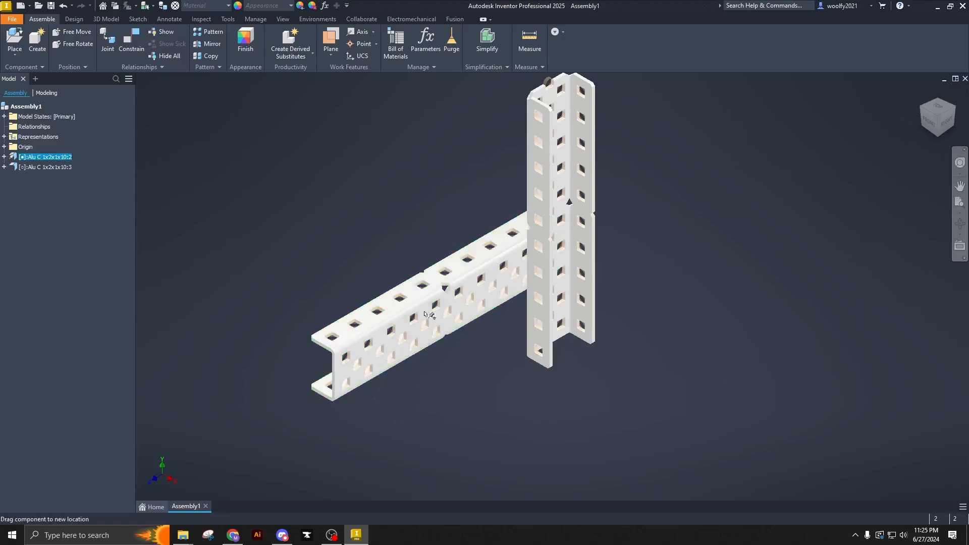
left_click(412, 271)
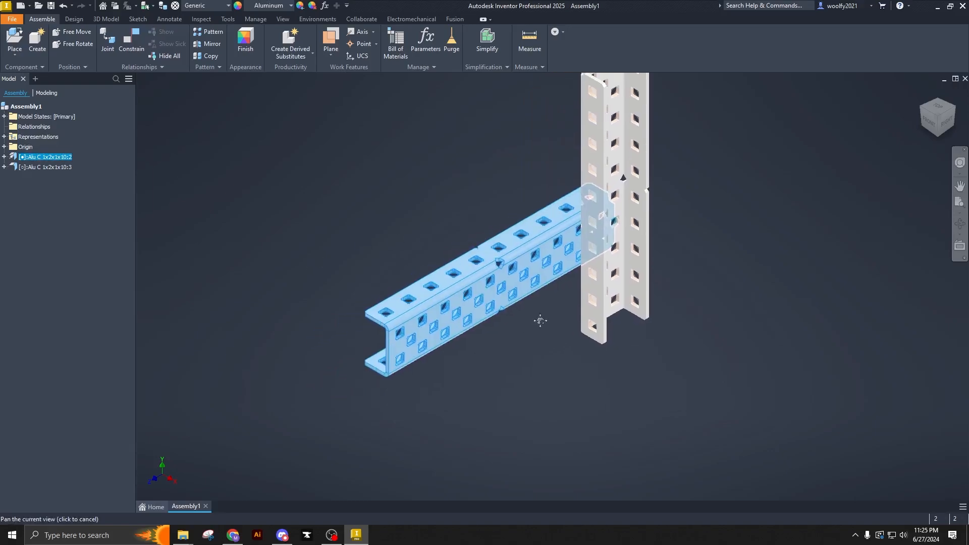
middle_click_drag(538, 320, 509, 374)
left_click_drag(633, 331, 654, 320)
left_click(558, 385)
middle_click_drag(558, 385, 523, 357)
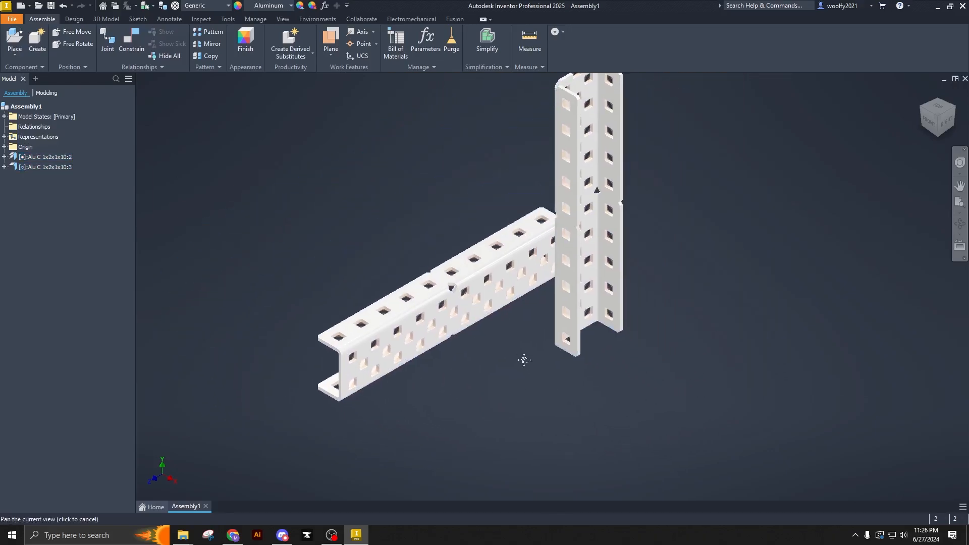
left_click_drag(568, 265, 679, 264)
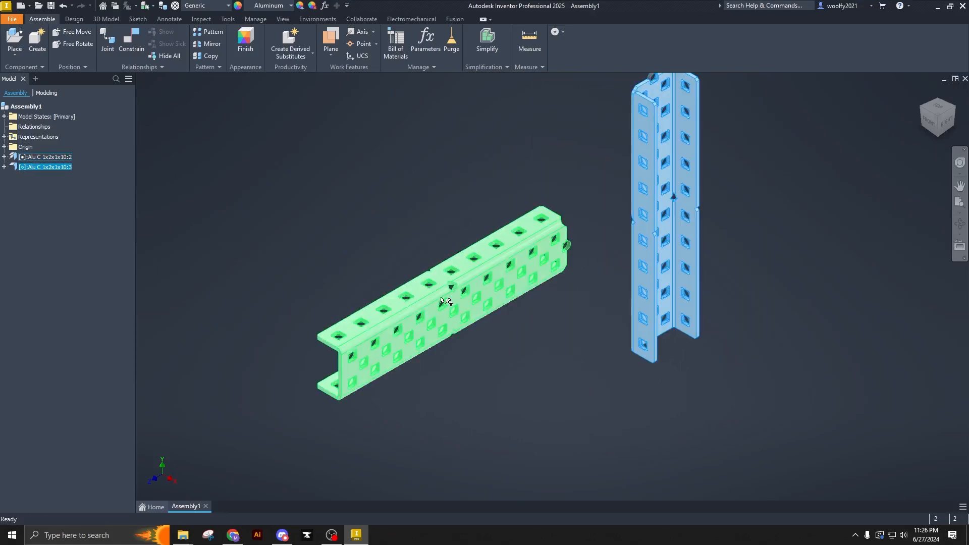
left_click(447, 213)
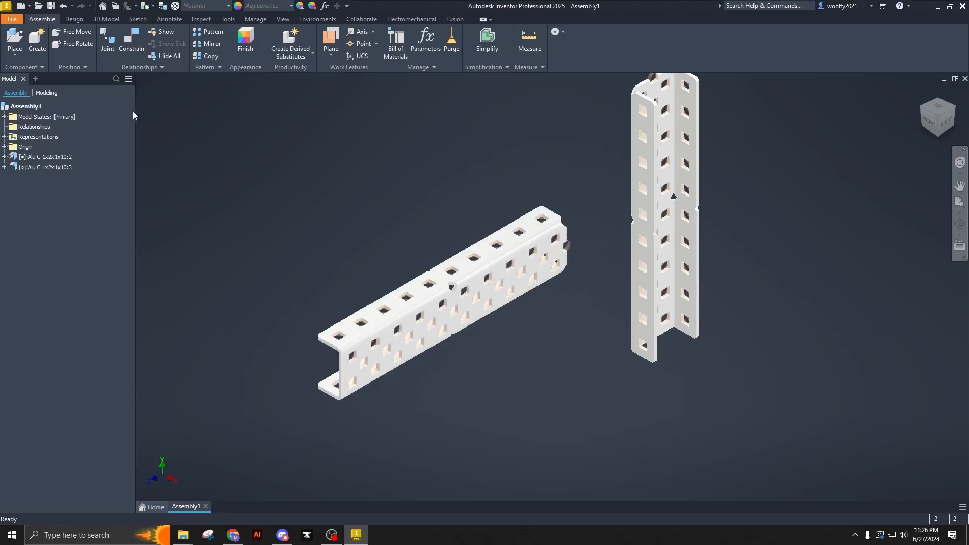
left_click(386, 294)
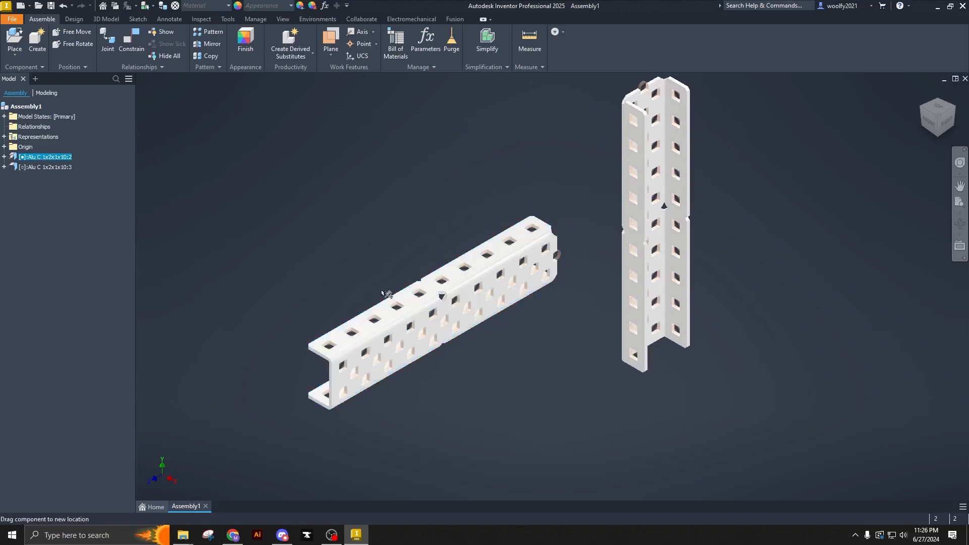
left_click(335, 180)
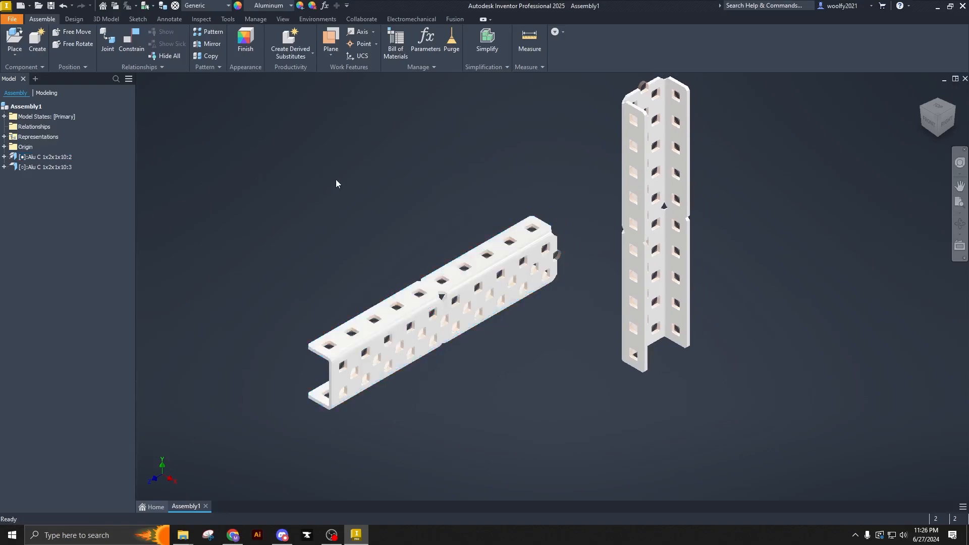
Mate the outer web face of the grounded channel to the outer web face of the upright channel with 0.000 in offset.
left_click(138, 40)
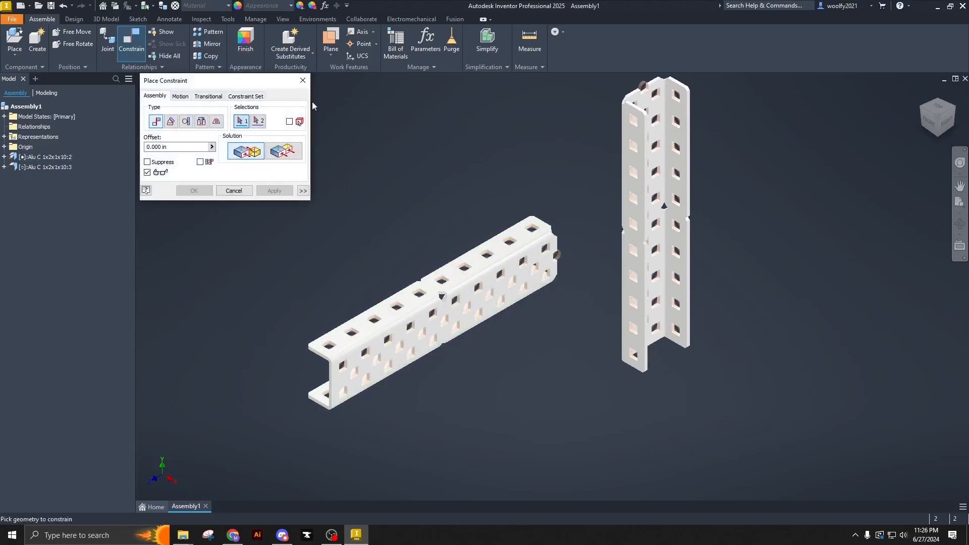
left_click(302, 81)
key("c")
scroll(550, 267, "down", 3)
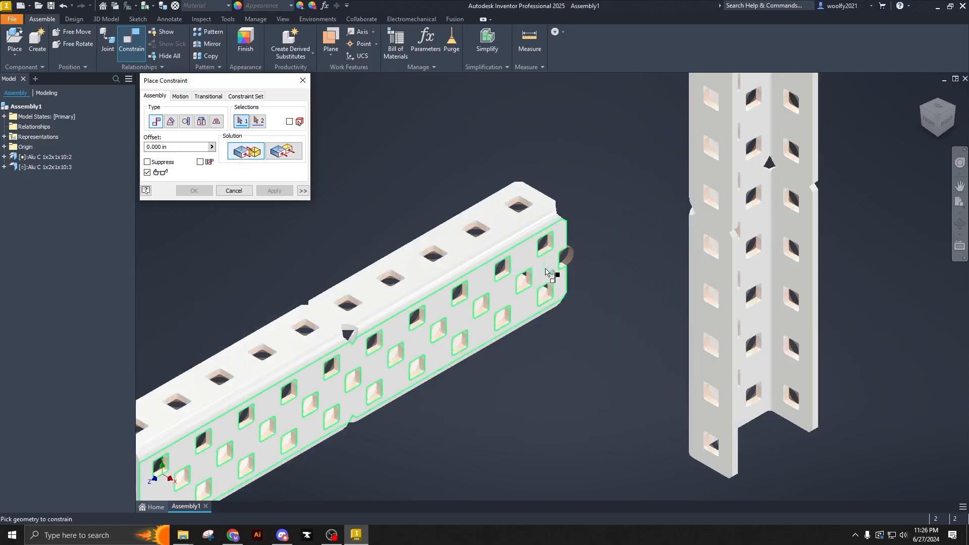
left_click(553, 270)
middle_click_drag(595, 275, 648, 276, "shift")
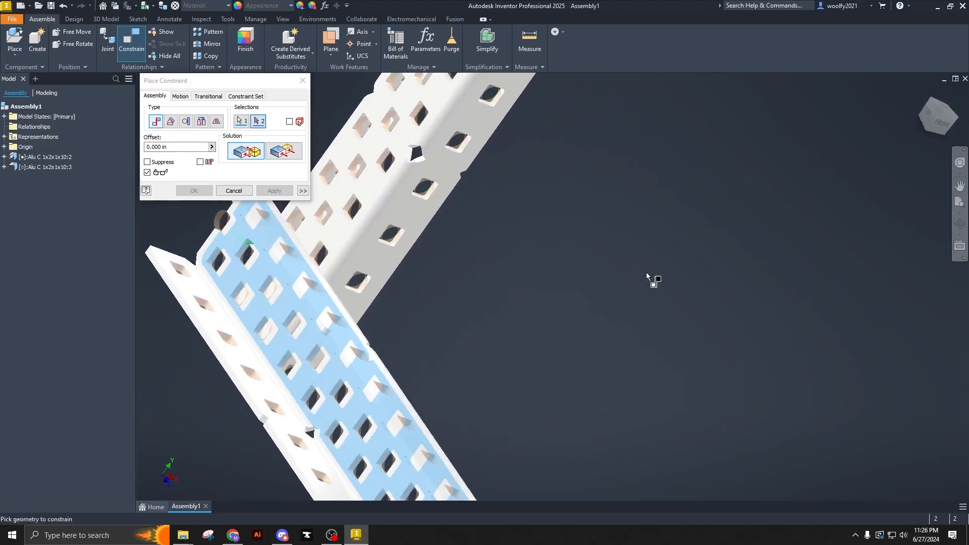
left_click(357, 184)
scroll(354, 192, "up", 5)
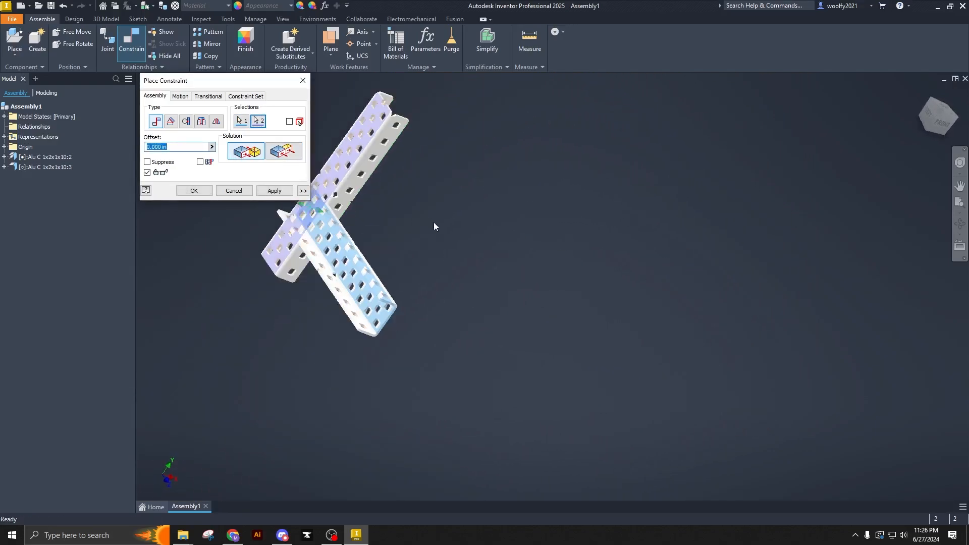
middle_click_drag(488, 241, 518, 281)
left_click(275, 191)
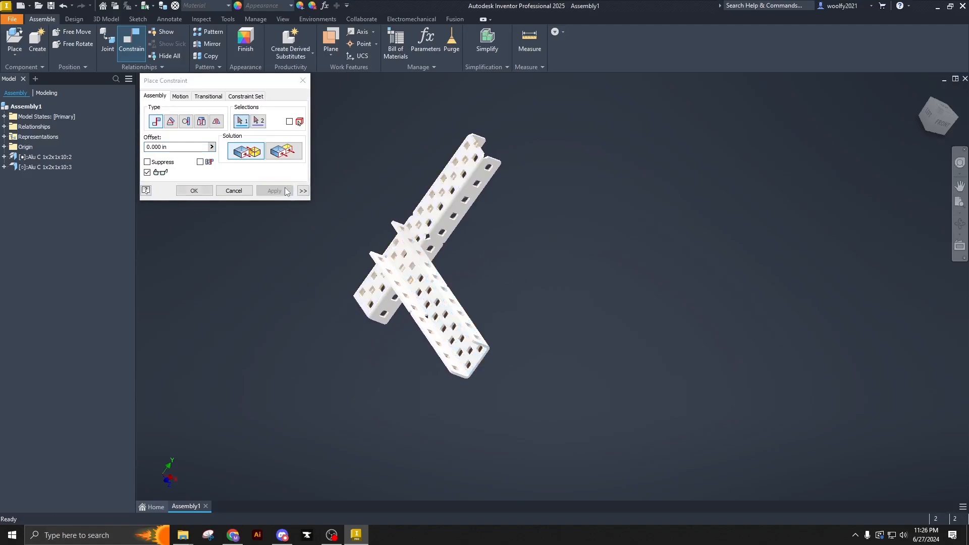
key("Escape")
Slide the upright channel along the mated face to test its remaining freedom of movement.
middle_click_drag(533, 242, 467, 253)
left_click(487, 251)
left_click_drag(487, 251, 498, 298)
middle_click_drag(499, 299, 572, 345, "shift")
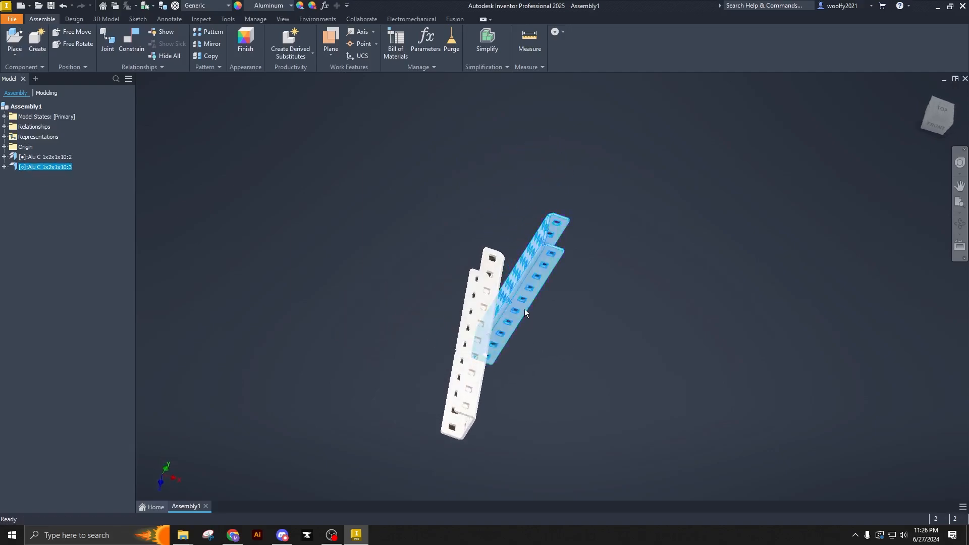
mouse_move(516, 325)
left_mouse_down()
mouse_move(515, 344)
mouse_move(516, 308)
left_mouse_up()
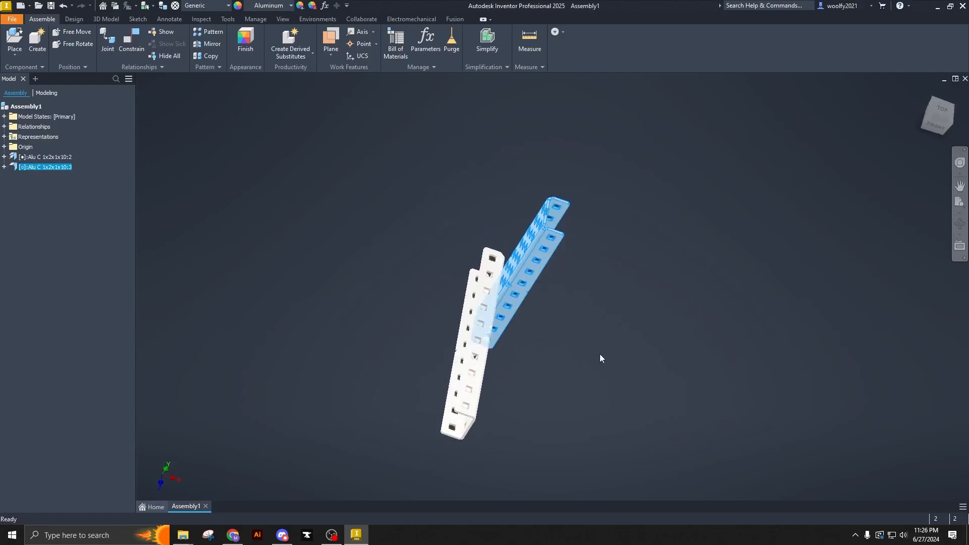
middle_click_drag(520, 286, 532, 328, "shift")
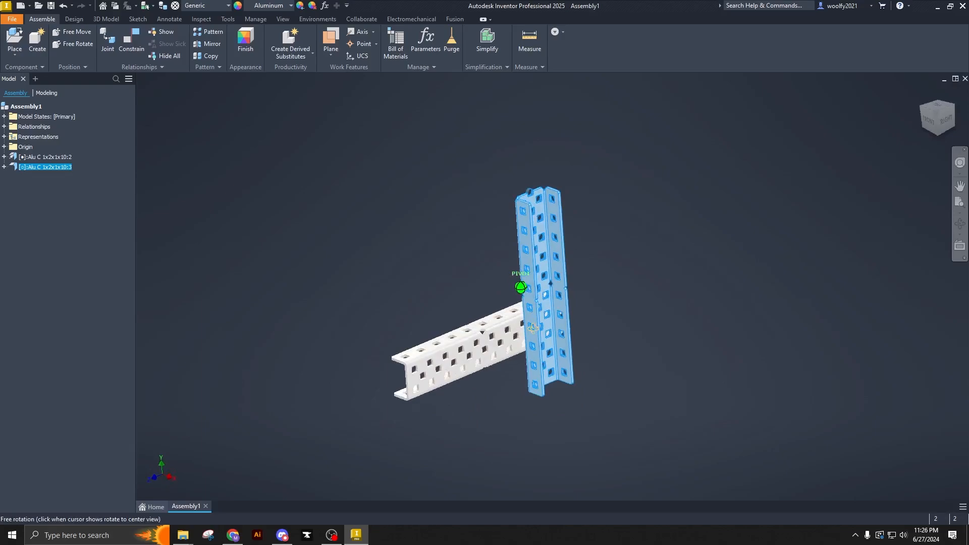
Constrain a side wall of an upright channel web hole flush with the matching hole wall of the grounded channel, at 0.000 in offset.
scroll(535, 329, "up", 3)
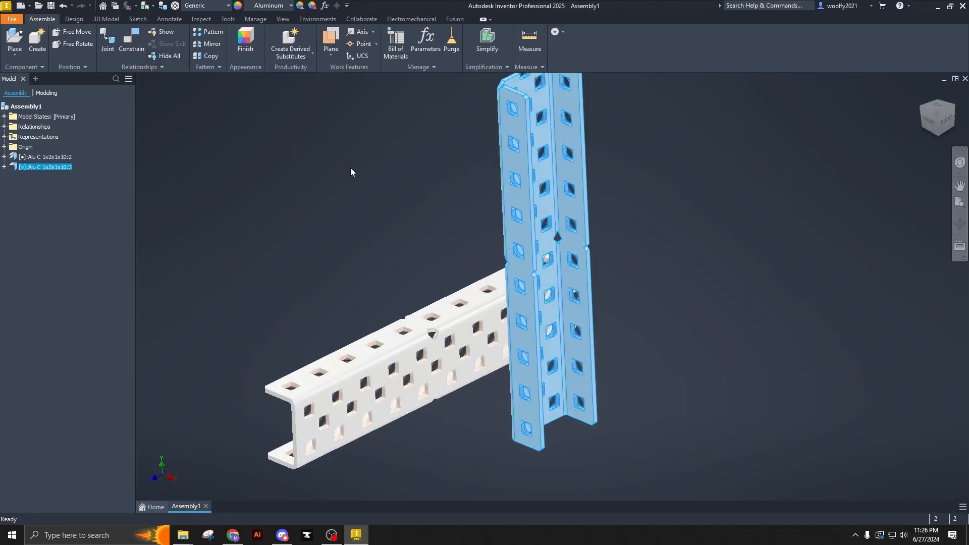
key("c")
scroll(489, 287, "up", 5)
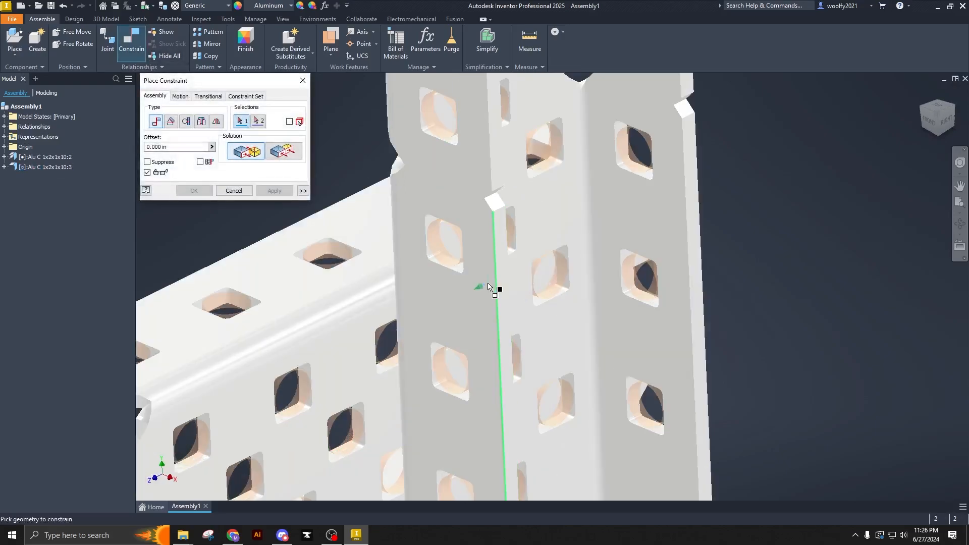
scroll(537, 272, "down", 3)
scroll(541, 255, "up", 8)
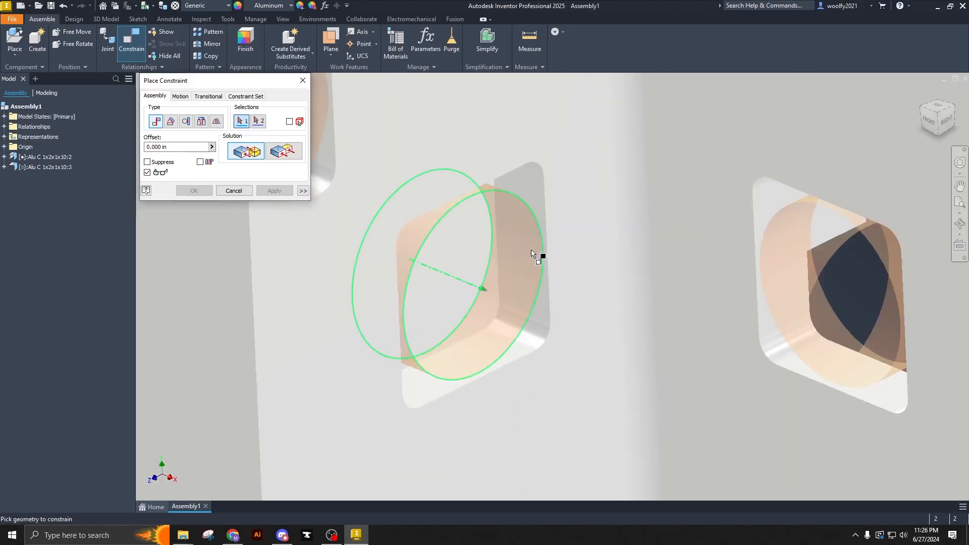
left_click(537, 201)
left_click(287, 152)
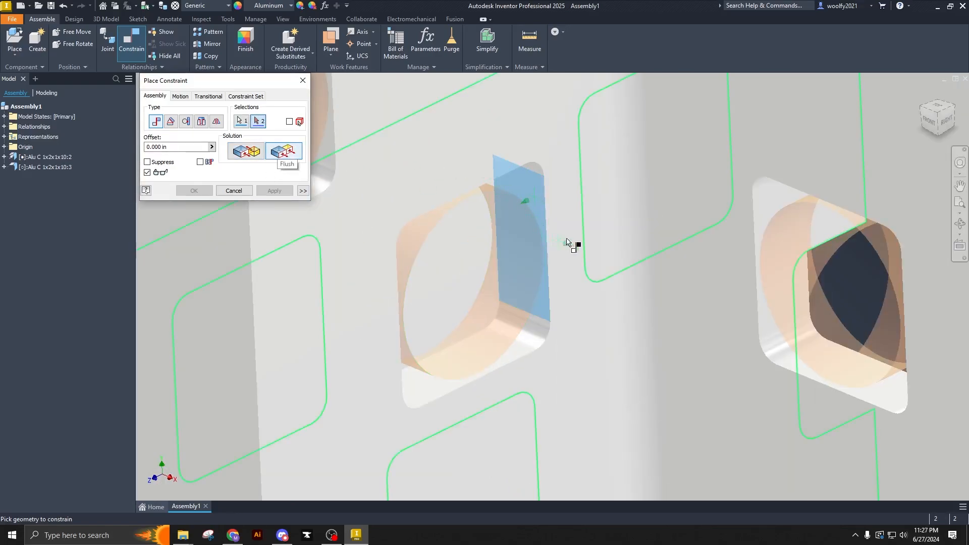
scroll(579, 249, "down", 2)
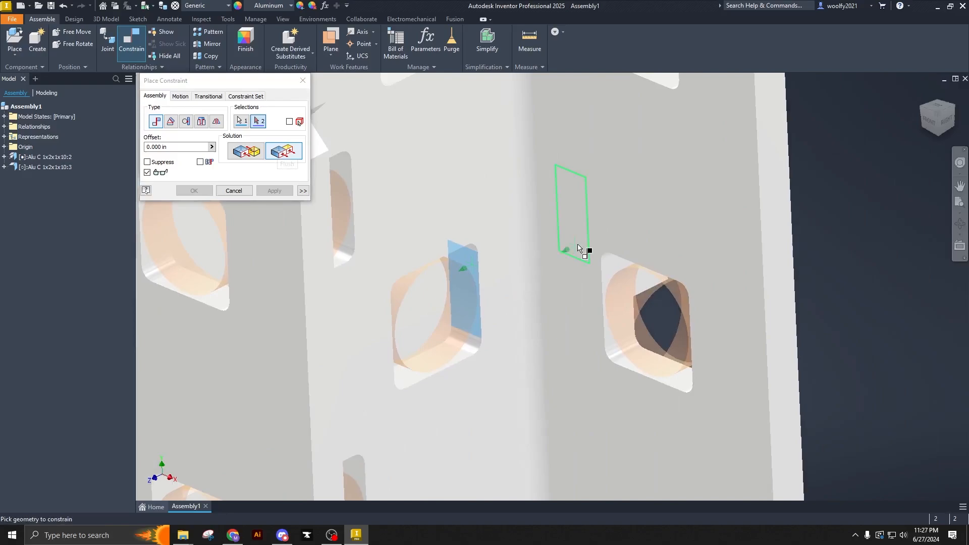
left_click(582, 202)
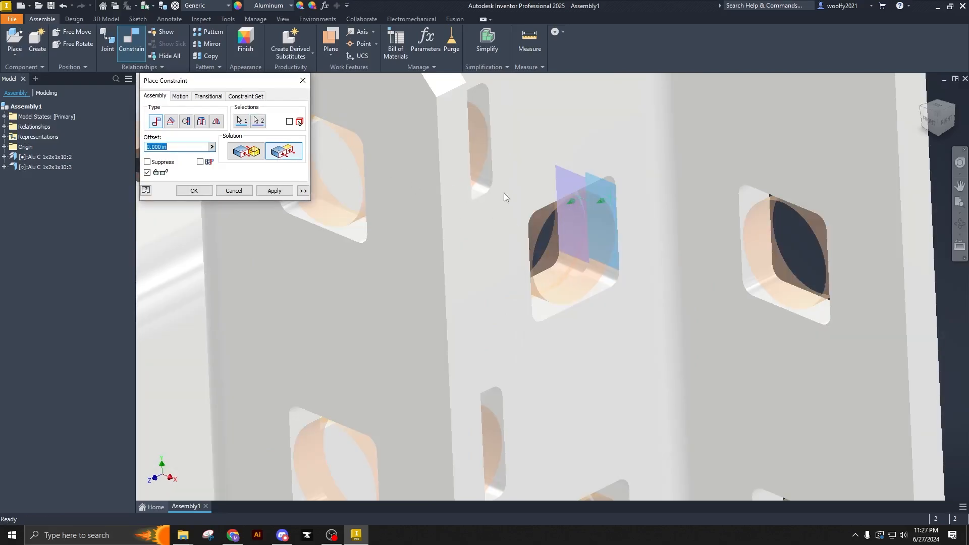
scroll(525, 199, "down", 6)
scroll(550, 208, "up", 1)
key("Return")
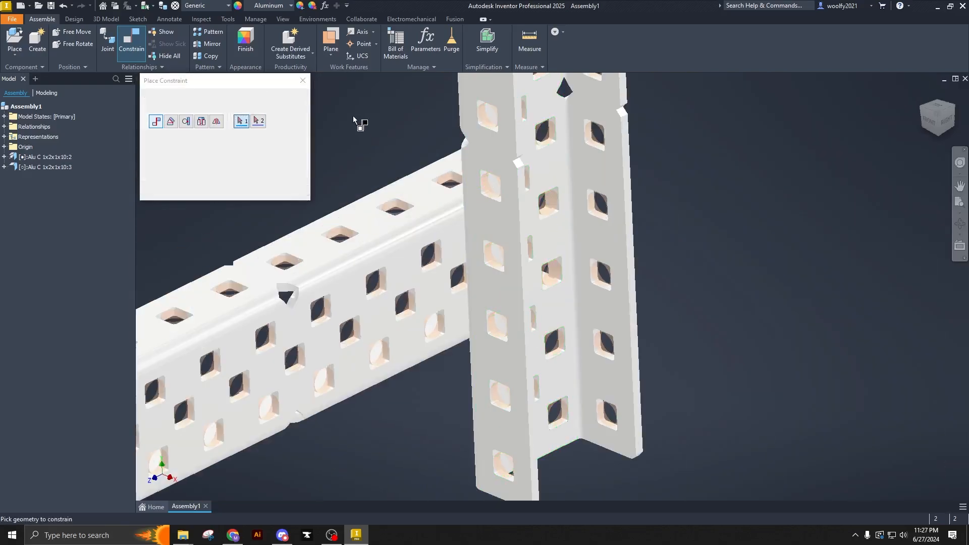
key("Escape")
Slide the upright channel upward along its remaining free direction.
scroll(551, 380, "down", 3)
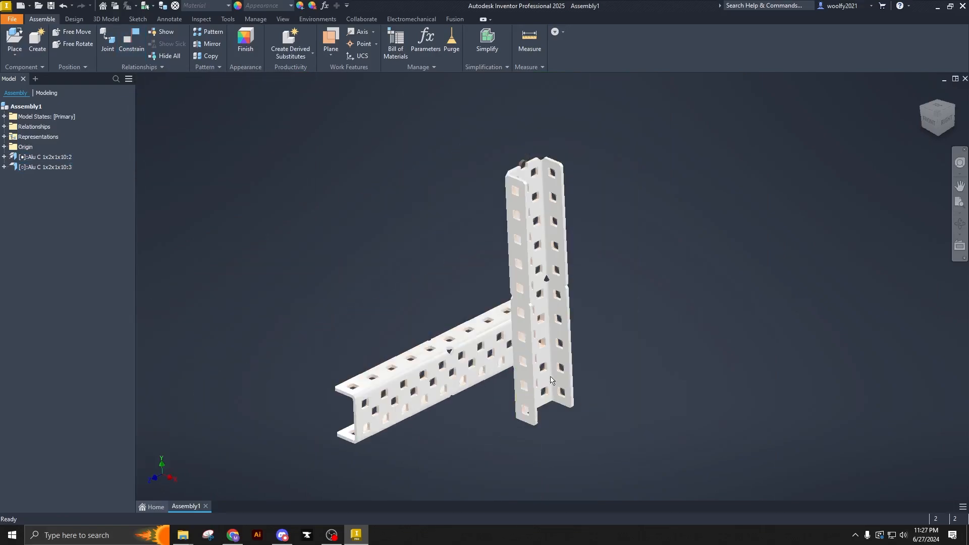
left_click(525, 354)
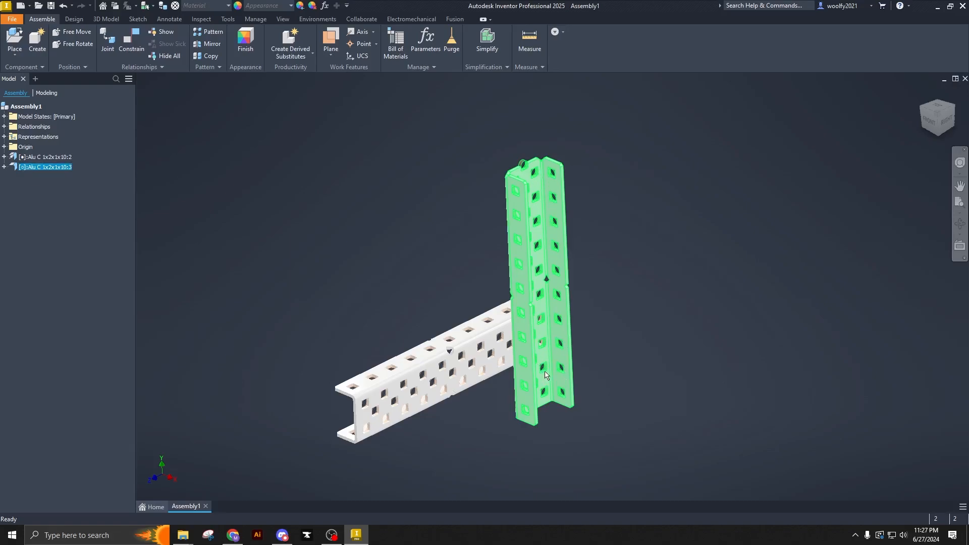
left_click_drag(546, 375, 564, 342)
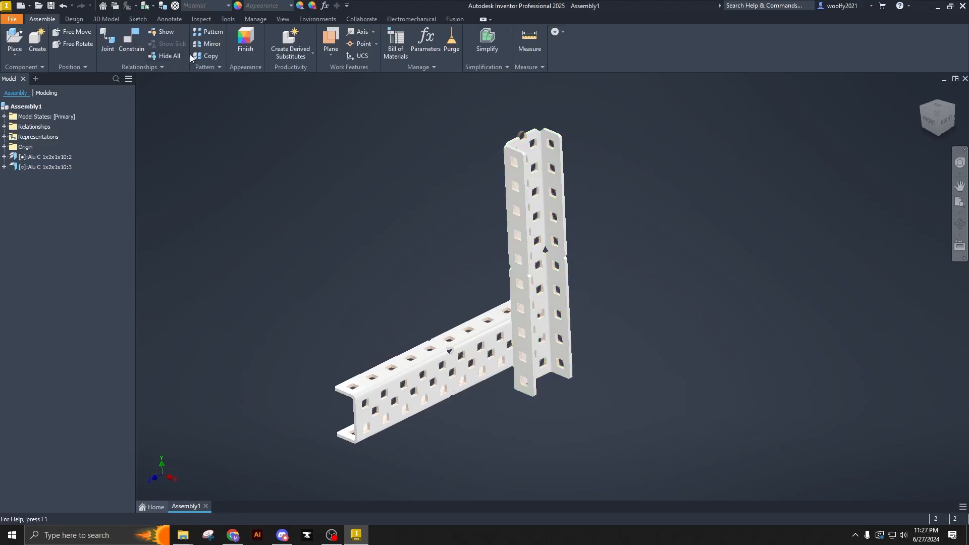
Mate the axis of a lower web hole in the upright channel to a web hole axis of the grounded channel, at 0.000 in offset.
left_click(132, 40)
scroll(546, 372, "up", 6)
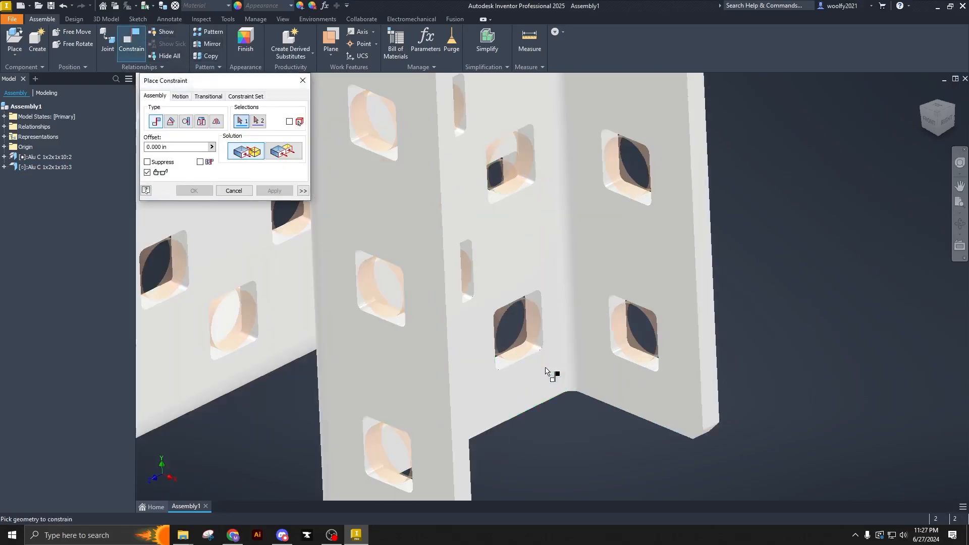
scroll(546, 372, "down", 5)
middle_click_drag(548, 371, 451, 355, "shift")
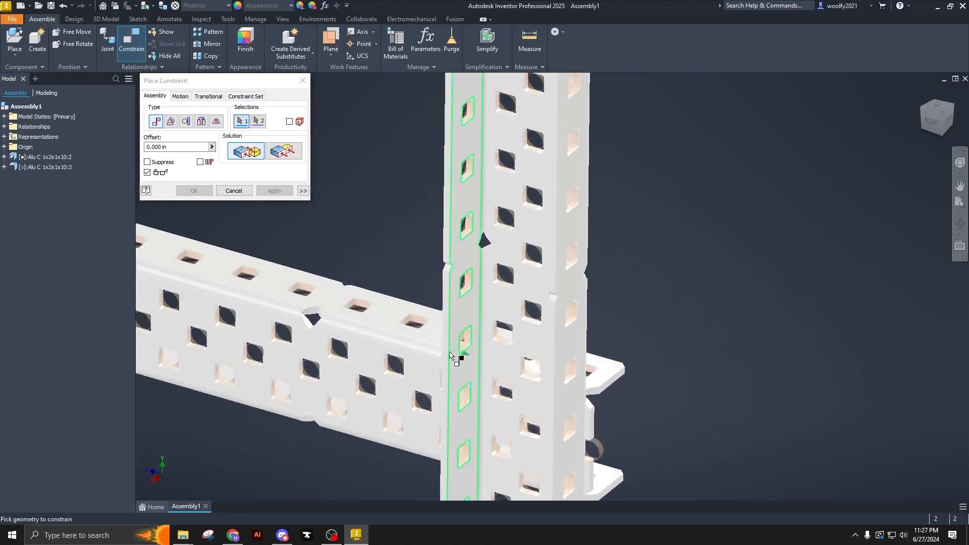
scroll(423, 384, "down", 4)
middle_click_drag(417, 385, 422, 354)
scroll(431, 371, "up", 5)
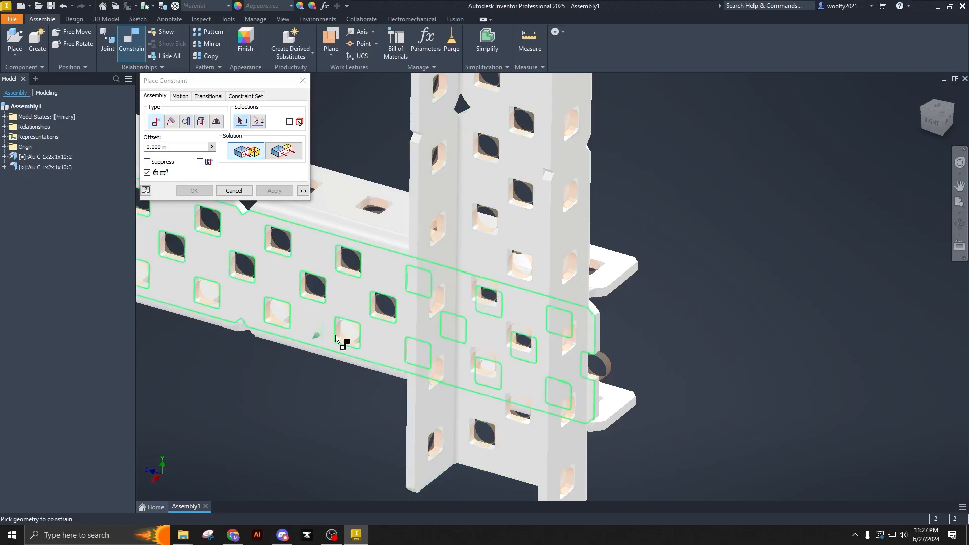
scroll(343, 337, "down", 5)
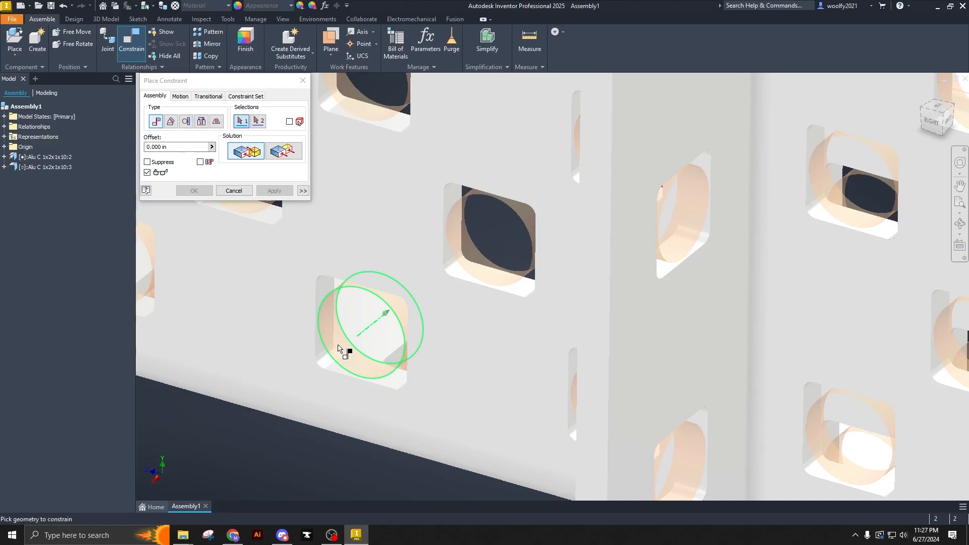
scroll(459, 422, "up", 5)
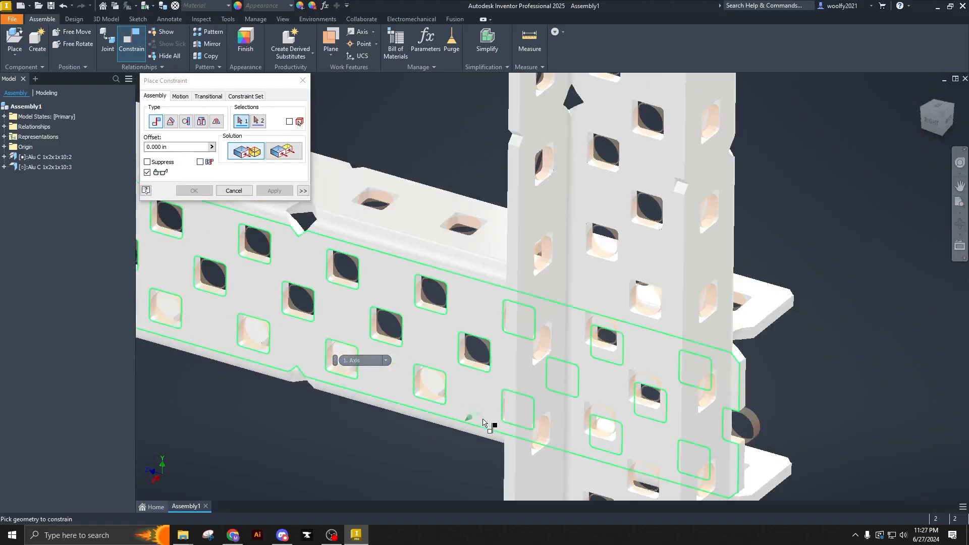
middle_click_drag(541, 428, 446, 326)
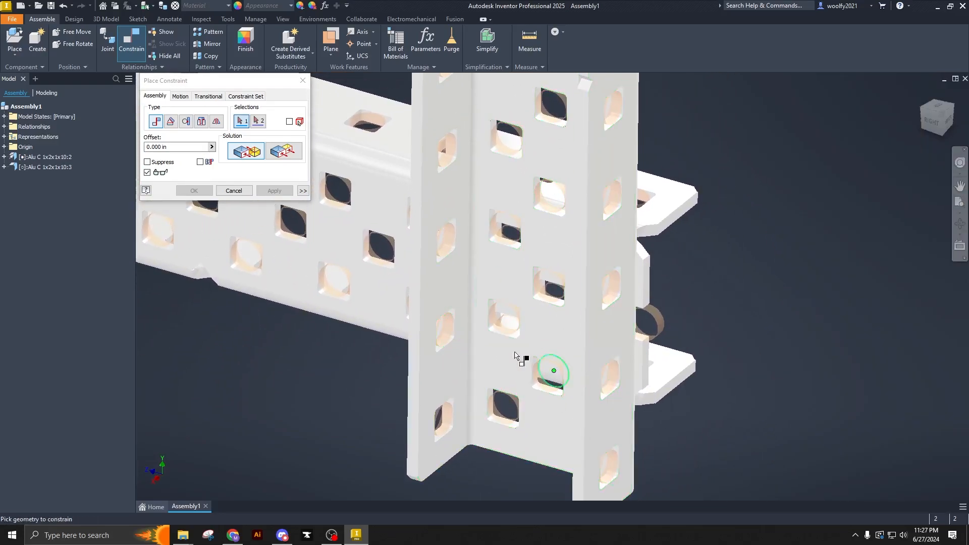
scroll(514, 440, "down", 5)
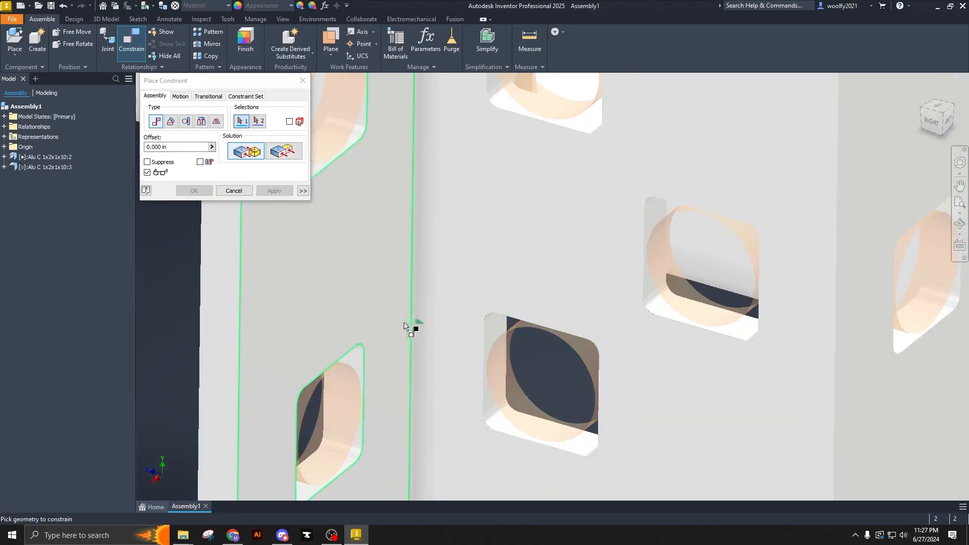
left_click(505, 392)
scroll(509, 391, "down", 5)
middle_click_drag(520, 383, 519, 356, "shift")
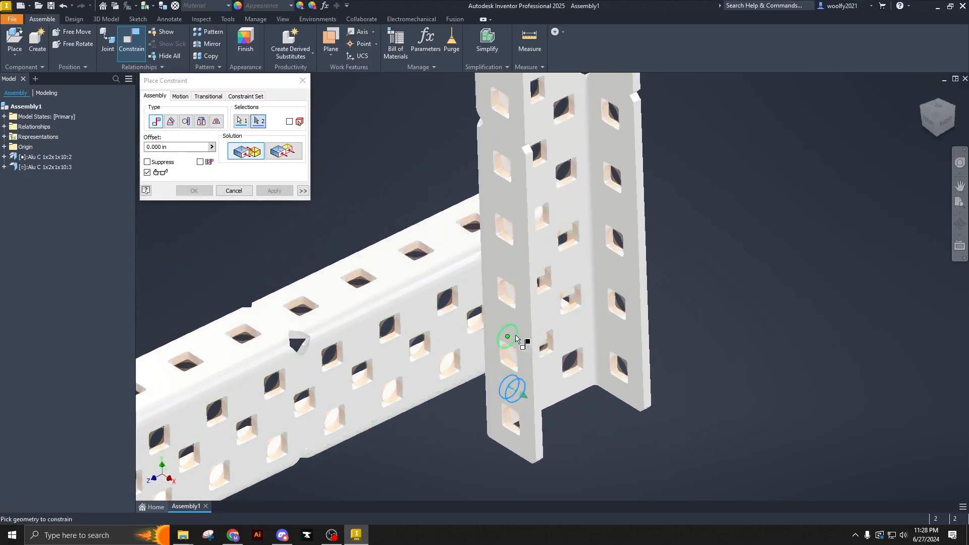
scroll(510, 338, "up", 3)
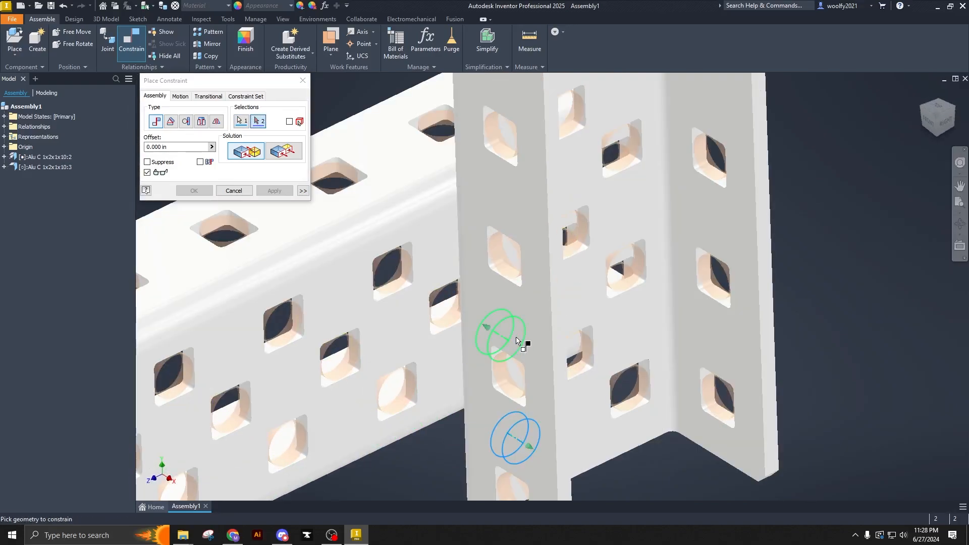
left_click(517, 341)
scroll(569, 357, "down", 4)
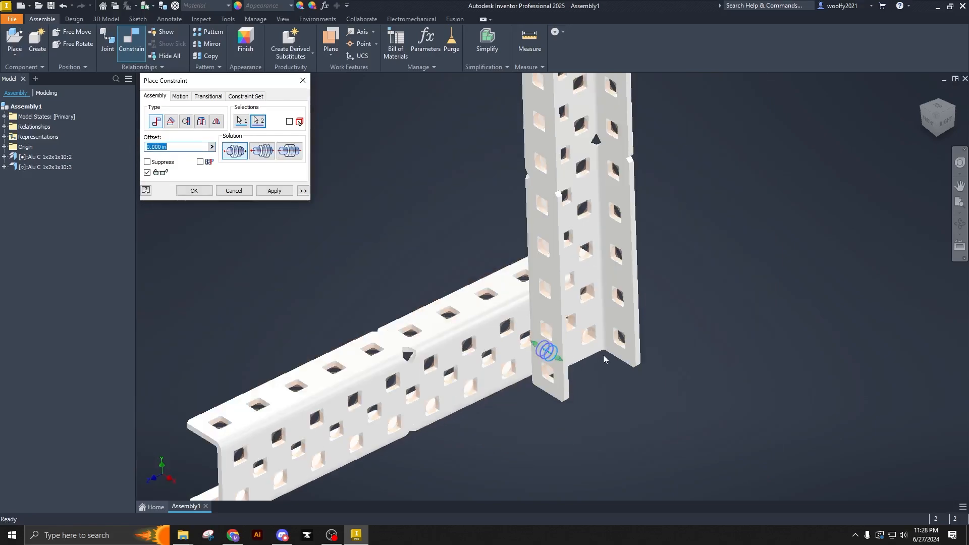
middle_click_drag(604, 356, 532, 348, "shift")
scroll(517, 445, "up", 1)
scroll(534, 349, "up", 4)
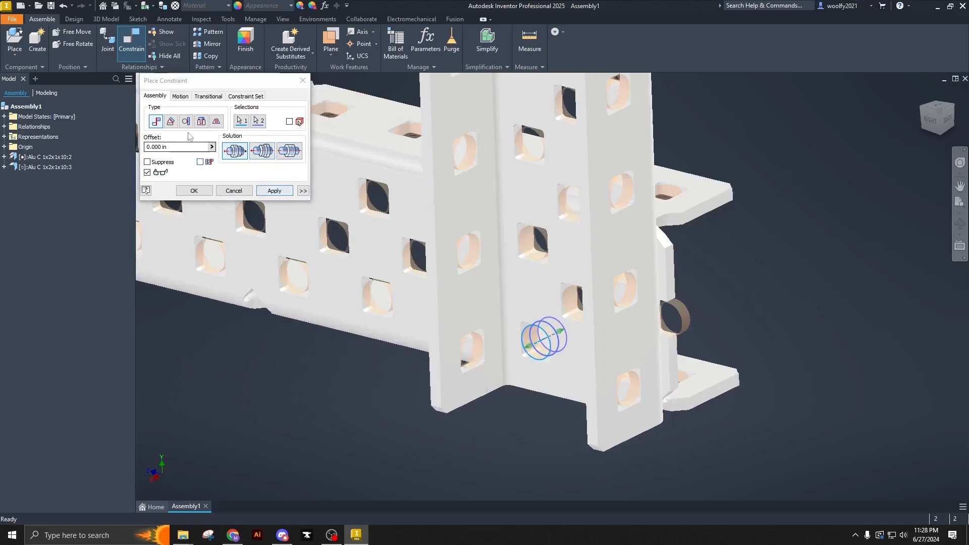
left_click(275, 190)
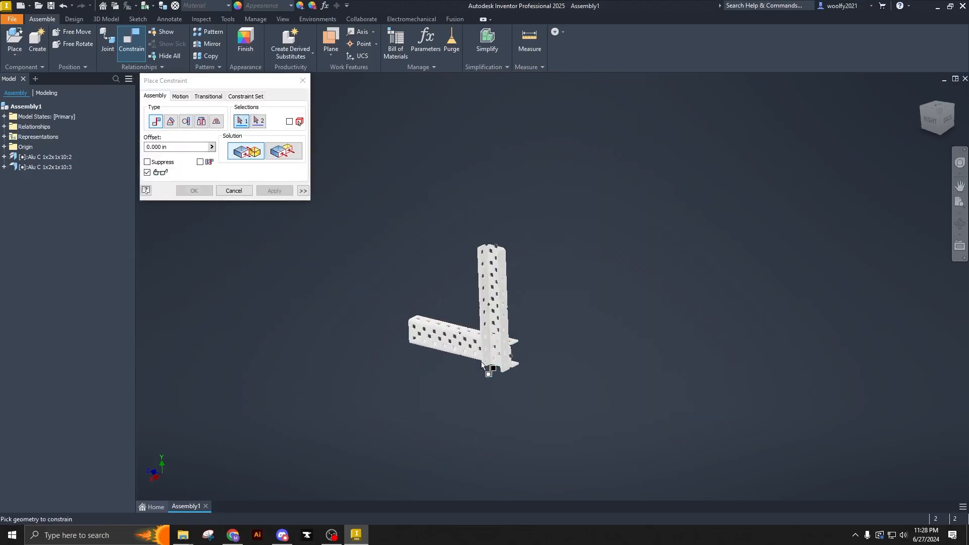
key("F6")
left_click(305, 86)
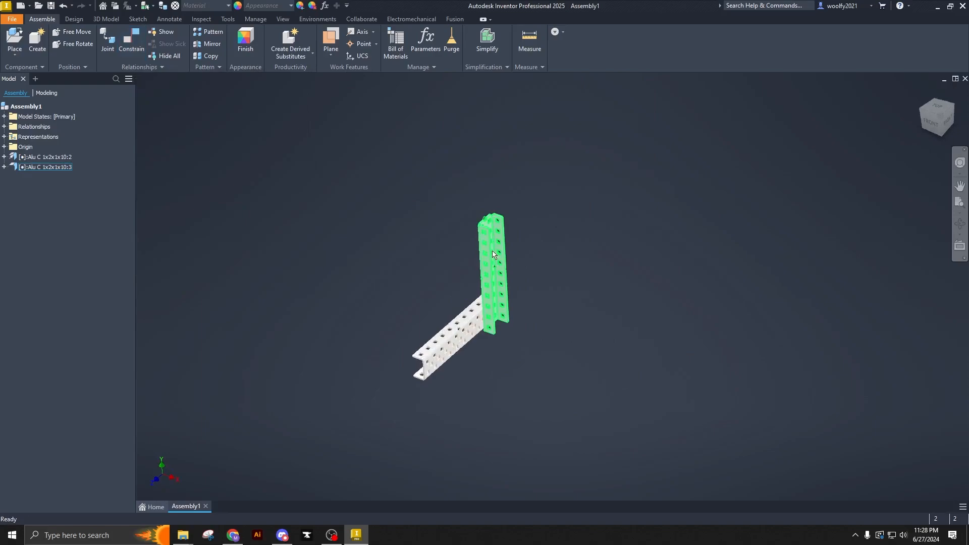
Test the upright channel for remaining freedom of movement and inspect how its holes align with the grounded channel.
left_click(495, 263)
scroll(467, 271, "up", 4)
scroll(468, 275, "down", 2)
left_click_drag(536, 271, 547, 266)
left_click_drag(524, 308, 528, 297)
left_click(435, 301)
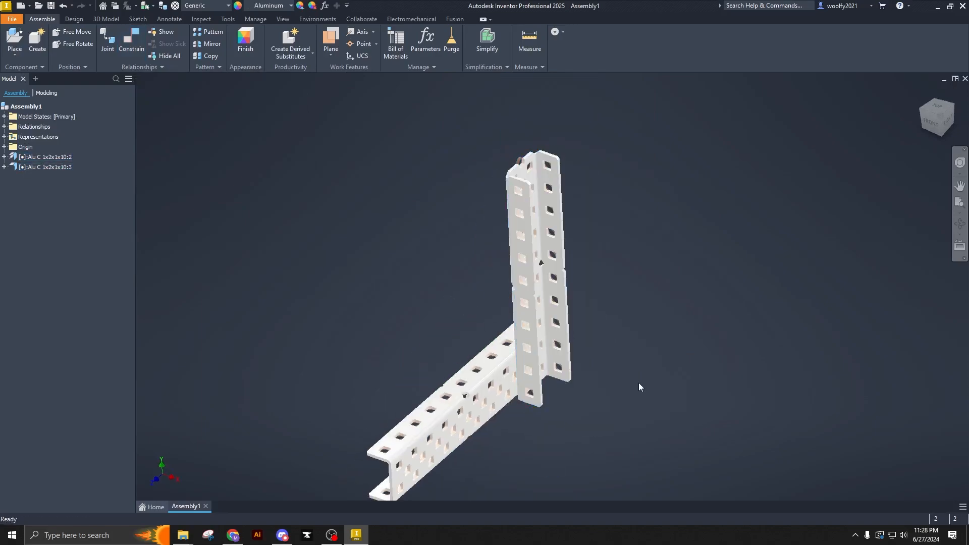
middle_click_drag(508, 375, 524, 333)
scroll(524, 333, "up", 4)
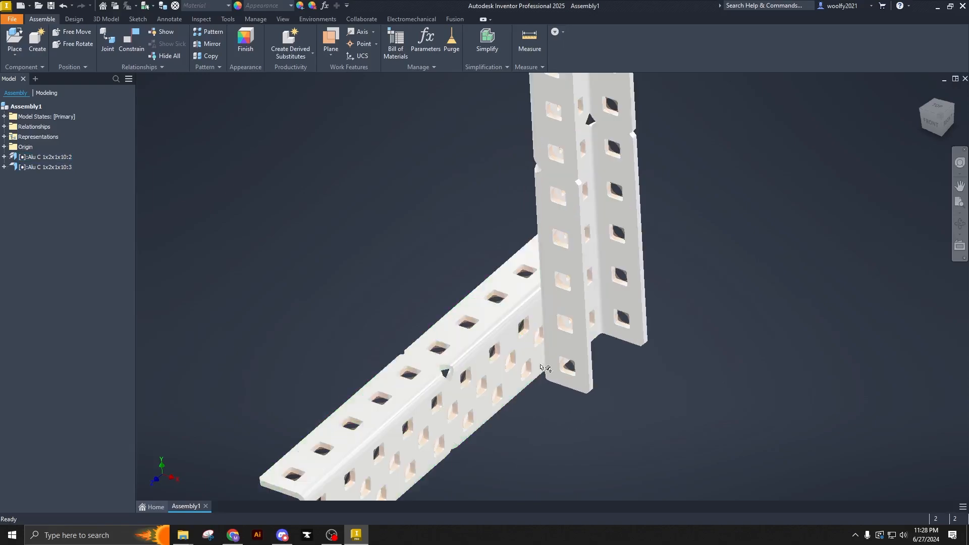
scroll(546, 368, "down", 3)
mouse_move(545, 368)
middle_mouse_down()
mouse_move(535, 346)
mouse_move(604, 351)
mouse_move(426, 342)
mouse_move(498, 344)
middle_mouse_up()
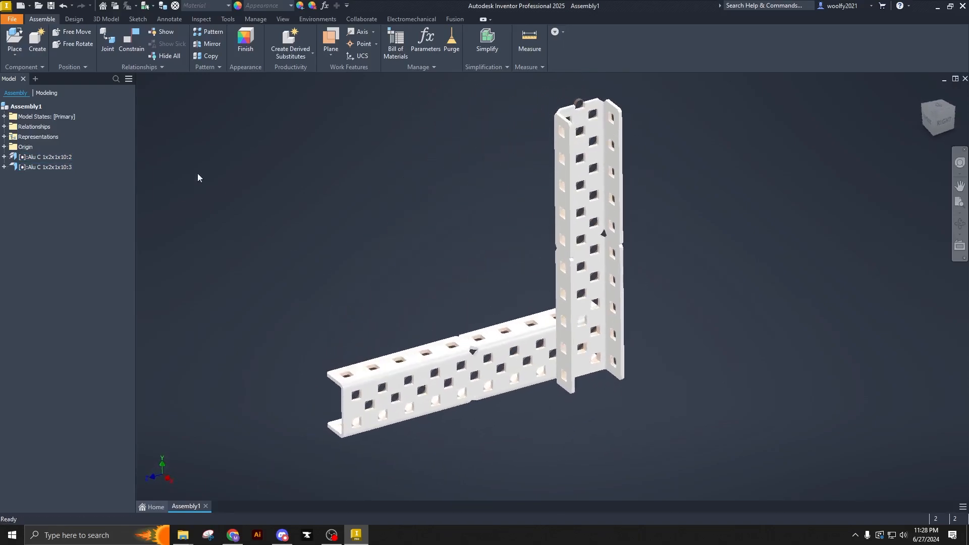
left_click(132, 44)
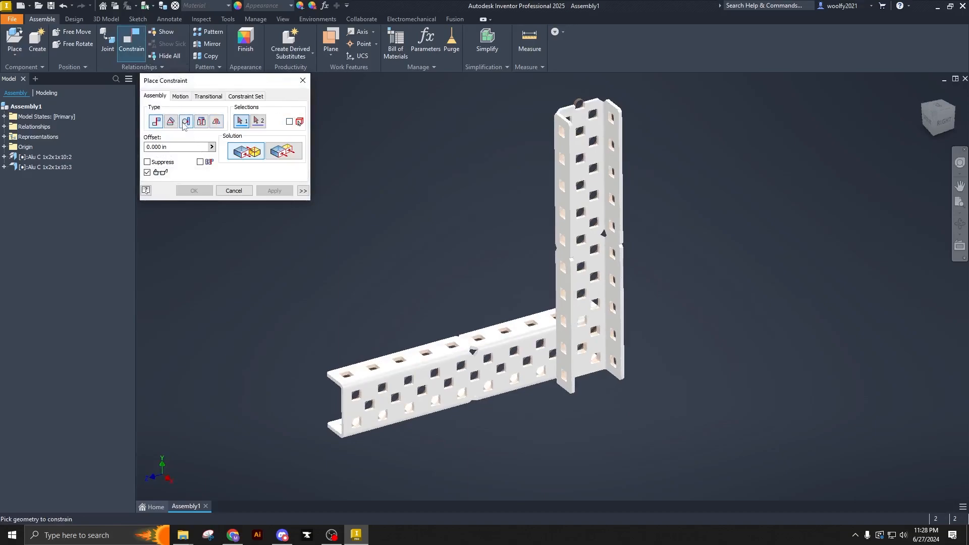
left_click(301, 83)
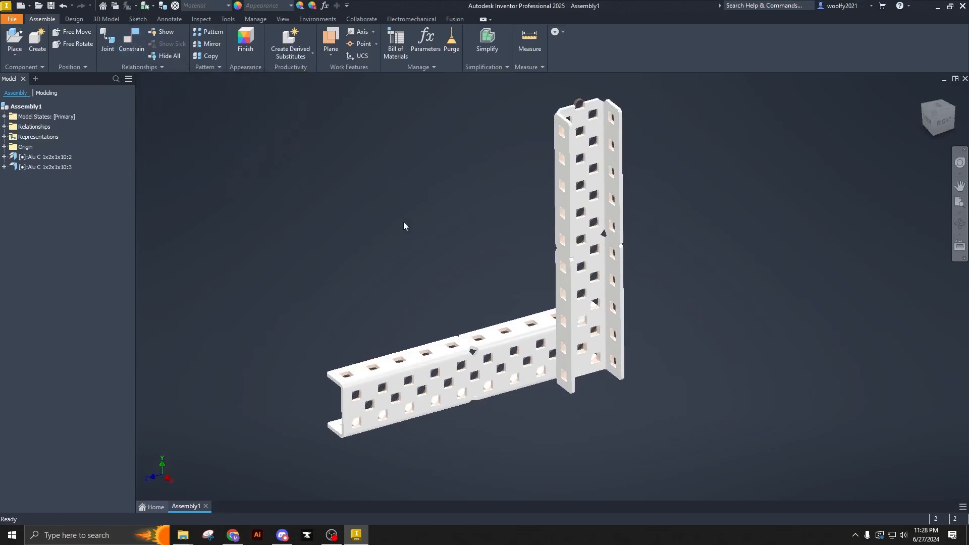
Browse the FOAB Cad Base Library v.2 High Stakes for a component to place, through 2-Motion and 2-Gears to LS Gear.
key("p")
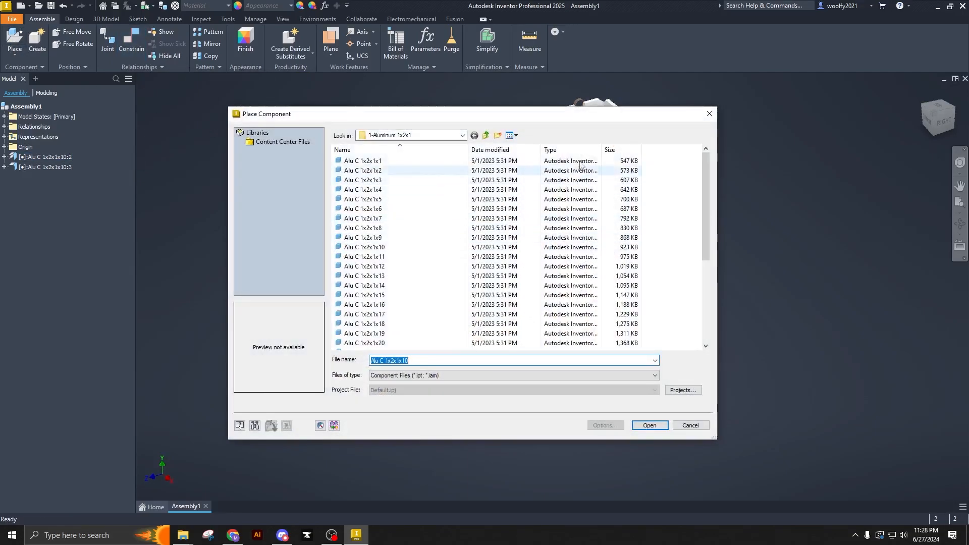
left_click(486, 135)
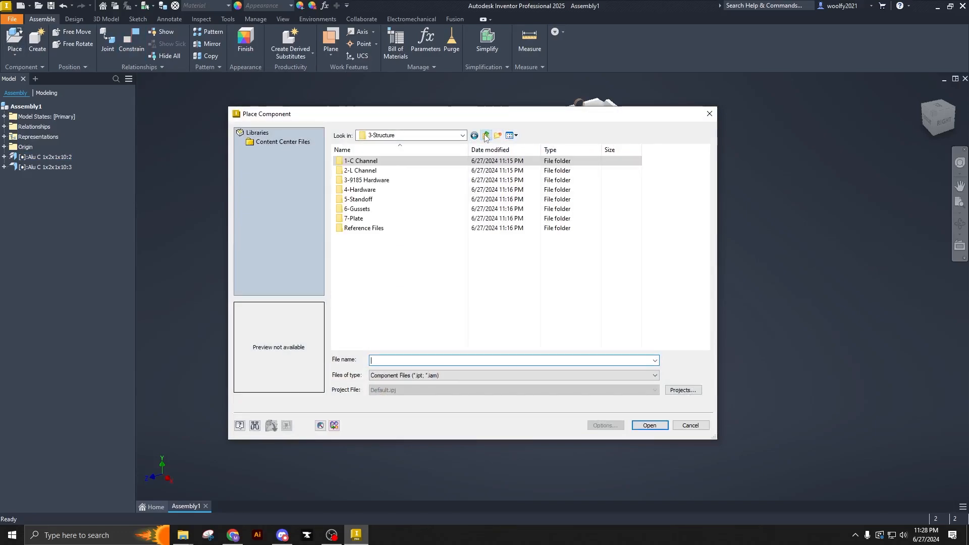
left_click(485, 136)
left_click(485, 135)
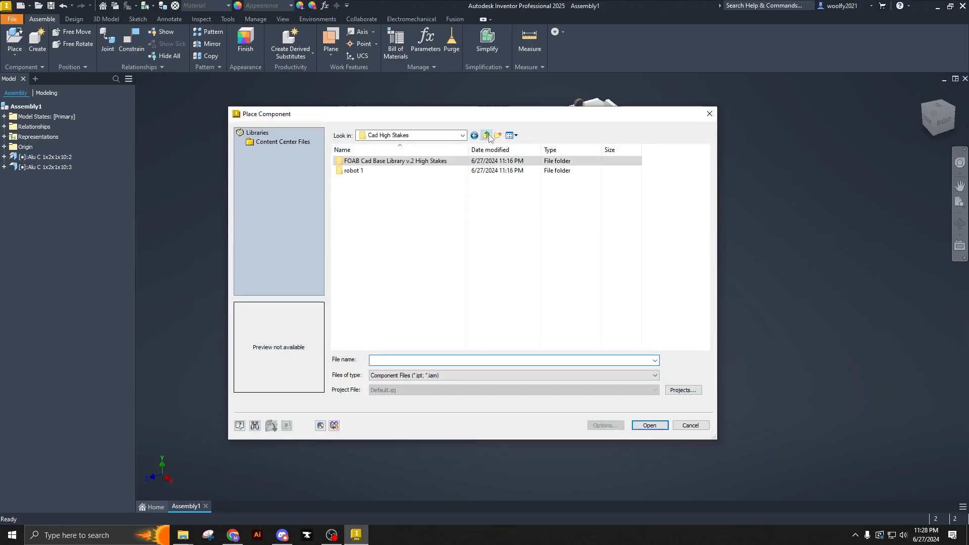
double_click(389, 162)
double_click(399, 171)
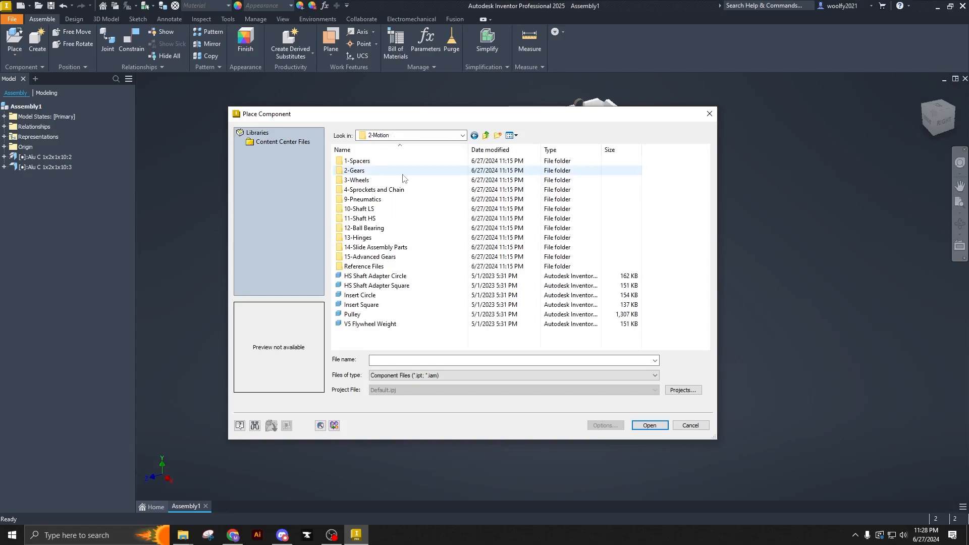
double_click(376, 180)
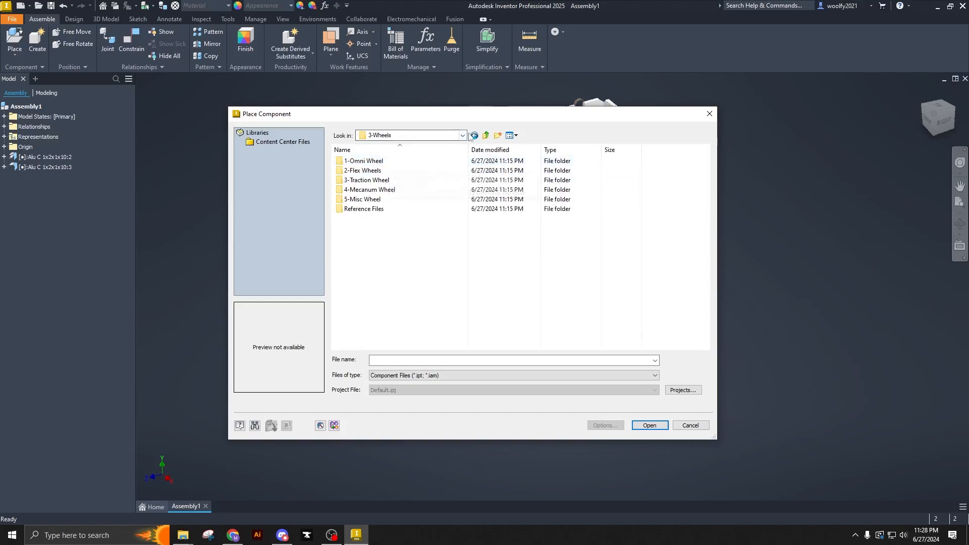
left_click(486, 136)
double_click(374, 170)
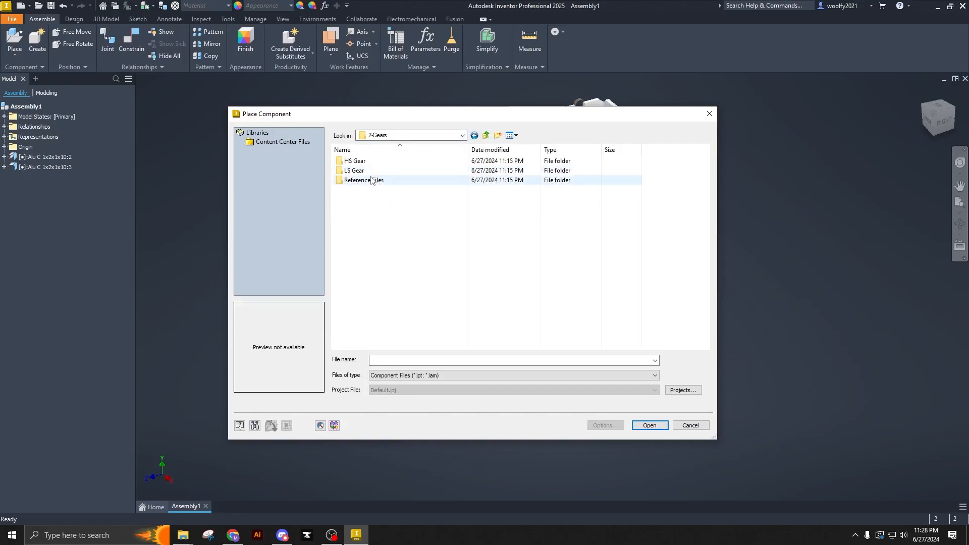
double_click(373, 172)
Place one LS 36T Gear in the assembly, in open space above the grounded horizontal channel.
left_click(365, 190)
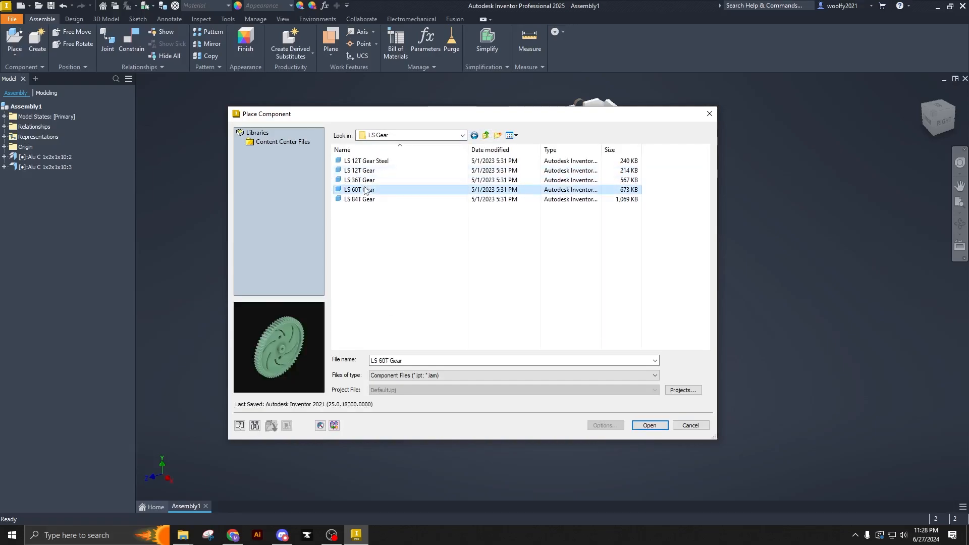
left_click(484, 181)
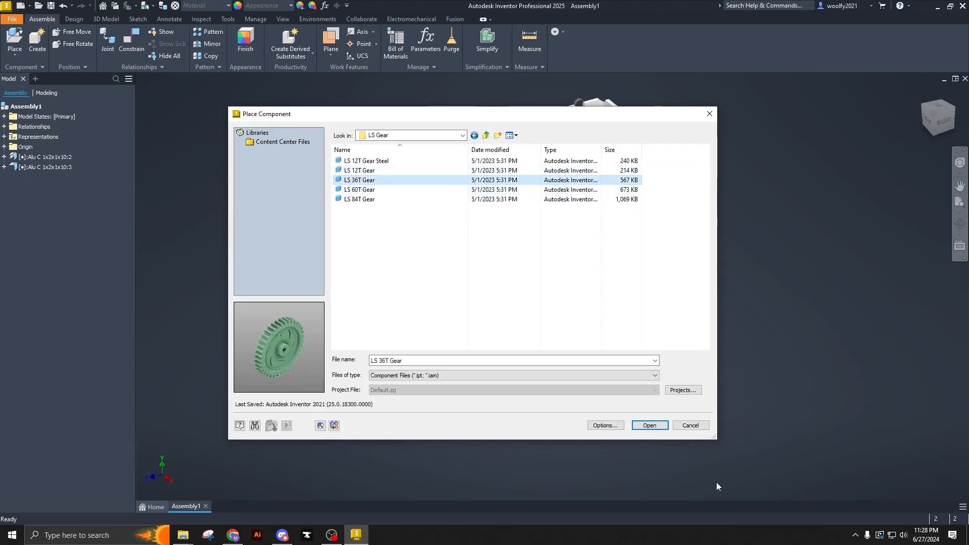
left_click(653, 429)
left_click(448, 261)
right_click(298, 225)
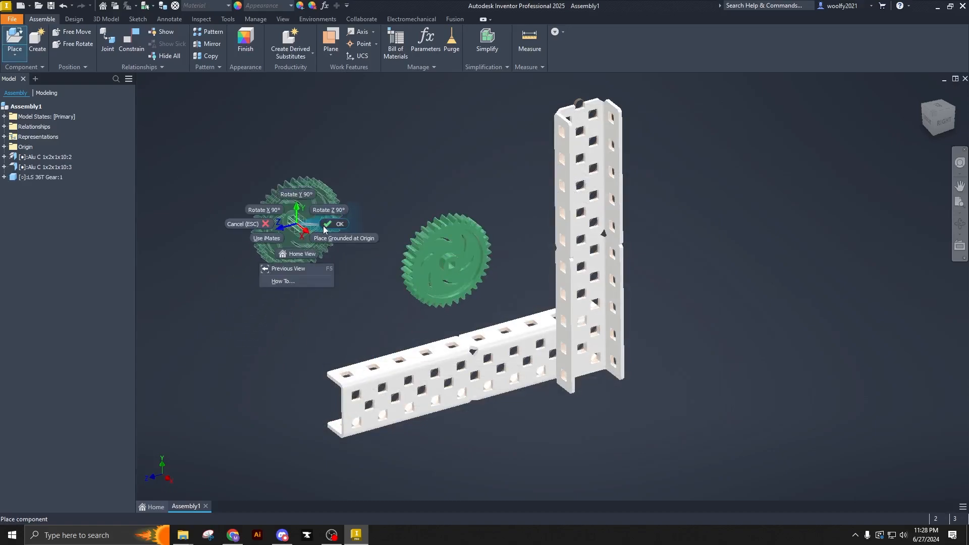
left_click(329, 225)
Examine the gear's hub and square bore, and compare them with the holes in the grounded channel.
scroll(449, 260, "up", 10)
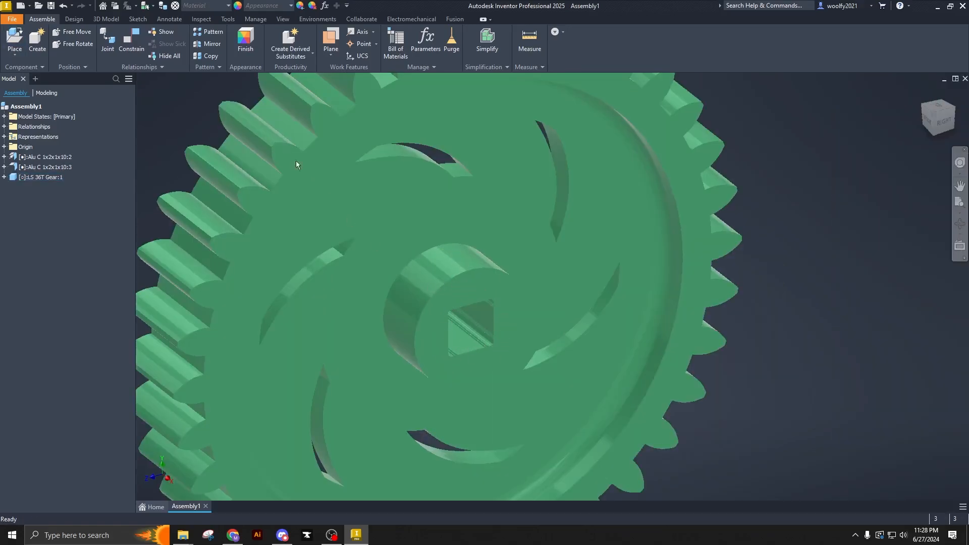
scroll(478, 251, "down", 8)
scroll(518, 331, "up", 4)
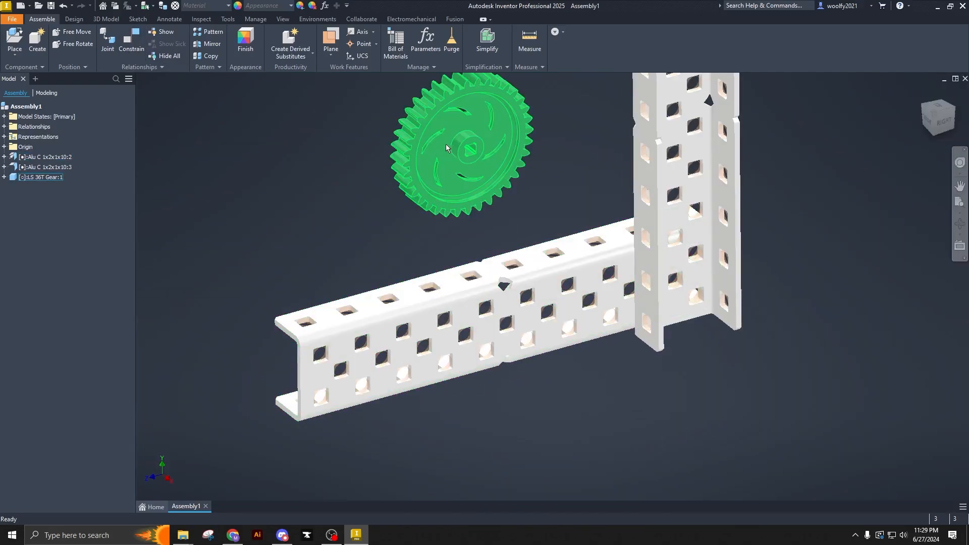
scroll(459, 149, "up", 6)
middle_click_drag(449, 130, 452, 168)
scroll(465, 211, "down", 8)
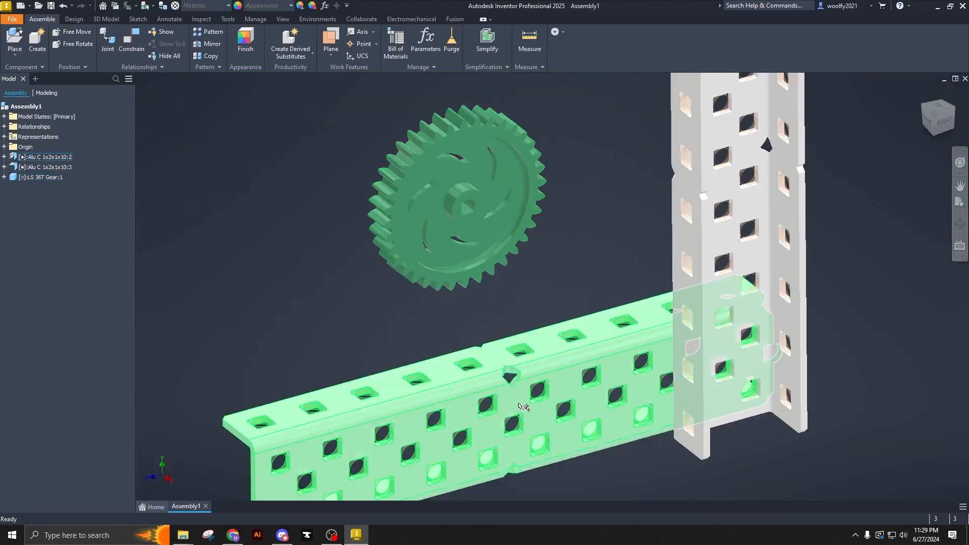
scroll(404, 211, "up", 4)
scroll(404, 211, "down", 2)
scroll(404, 210, "down", 3)
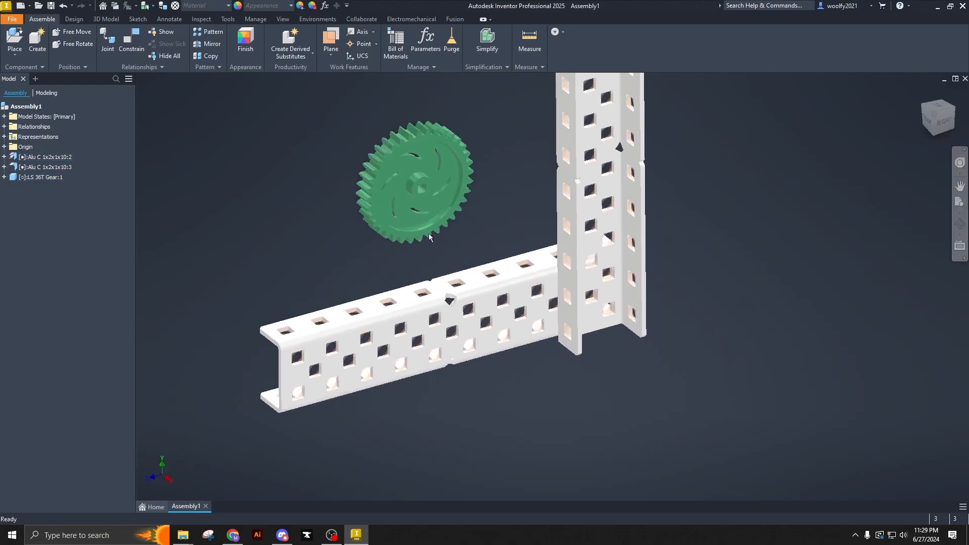
key("c")
scroll(398, 177, "up", 5)
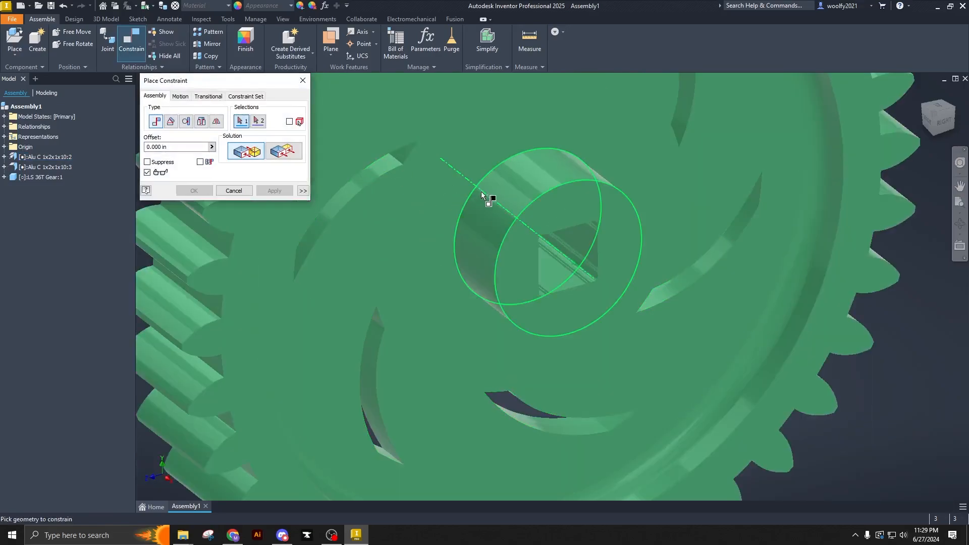
left_click(513, 192)
scroll(651, 248, "down", 5)
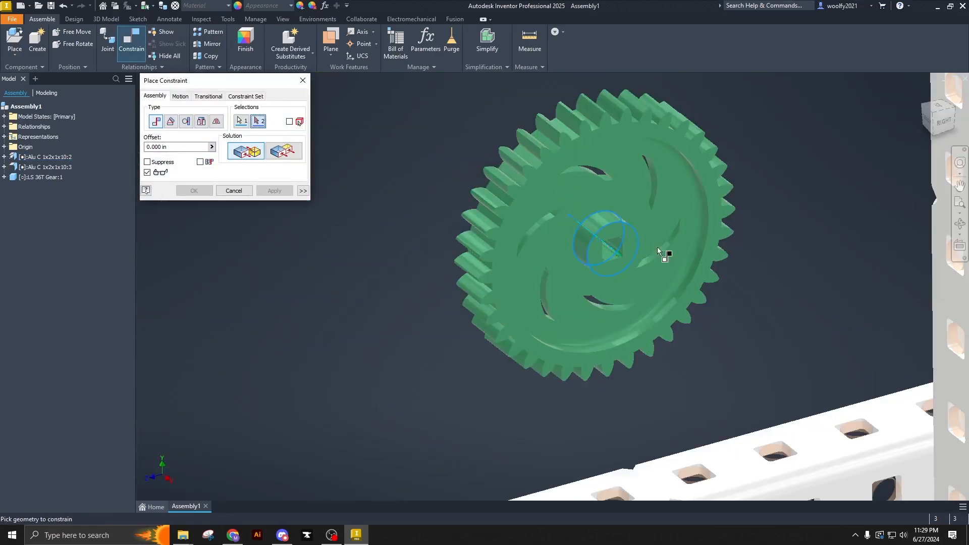
scroll(692, 237, "up", 6)
left_click(233, 191)
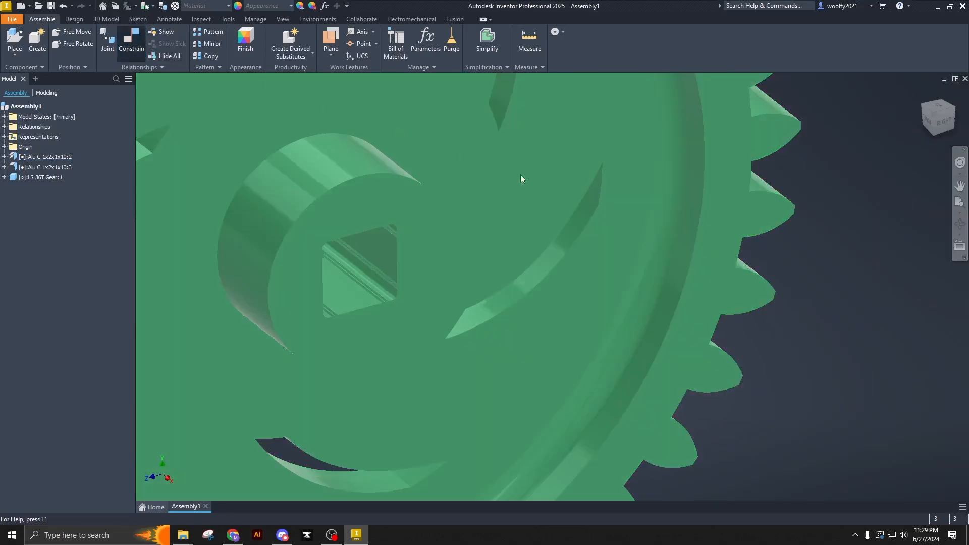
Mate the LS 36T gear's center axis to the axis of a web hole in the horizontal channel, with a 0.000 in offset.
key("c")
left_click(690, 234)
scroll(670, 249, "down", 6)
middle_click_drag(671, 249, 698, 243, "shift")
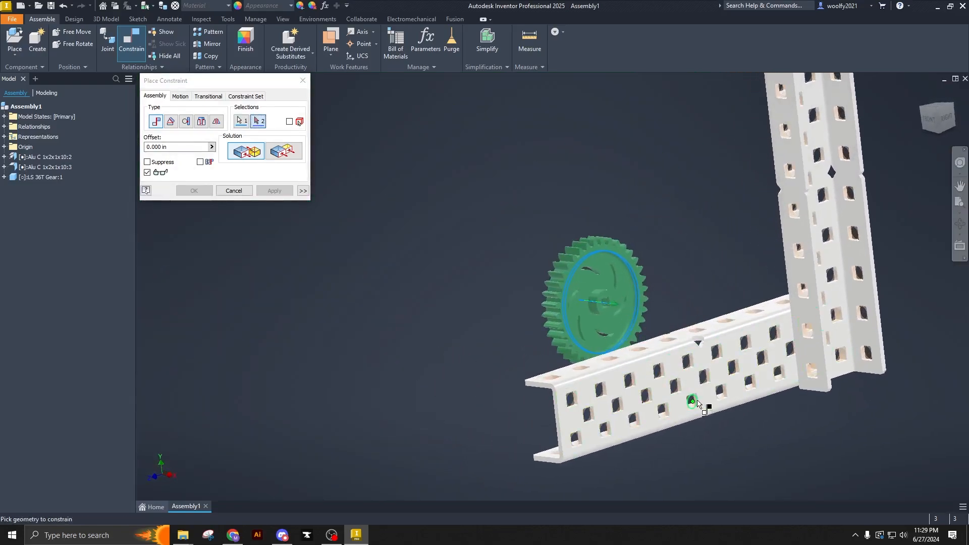
scroll(707, 399, "up", 8)
left_click(714, 369)
scroll(714, 369, "down", 8)
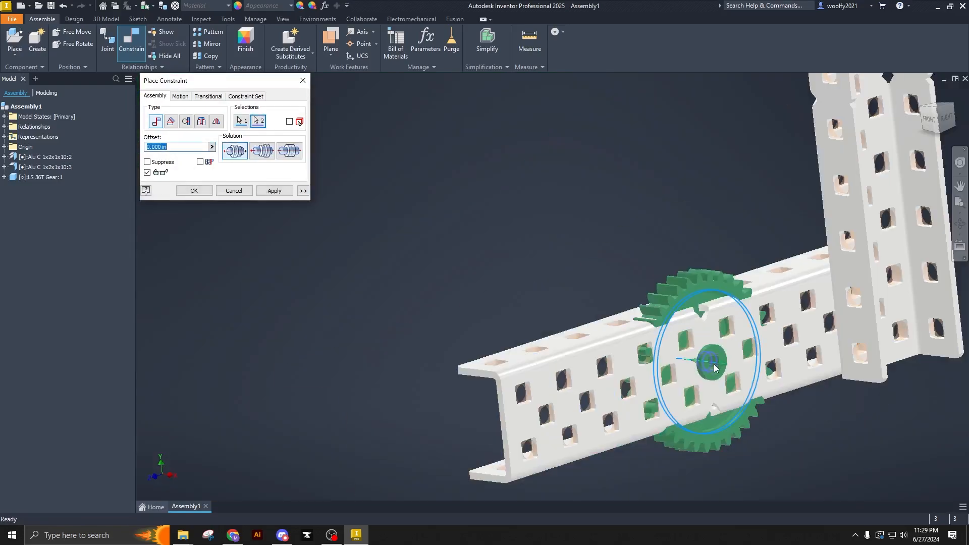
key("Return")
middle_click_drag(671, 354, 517, 295)
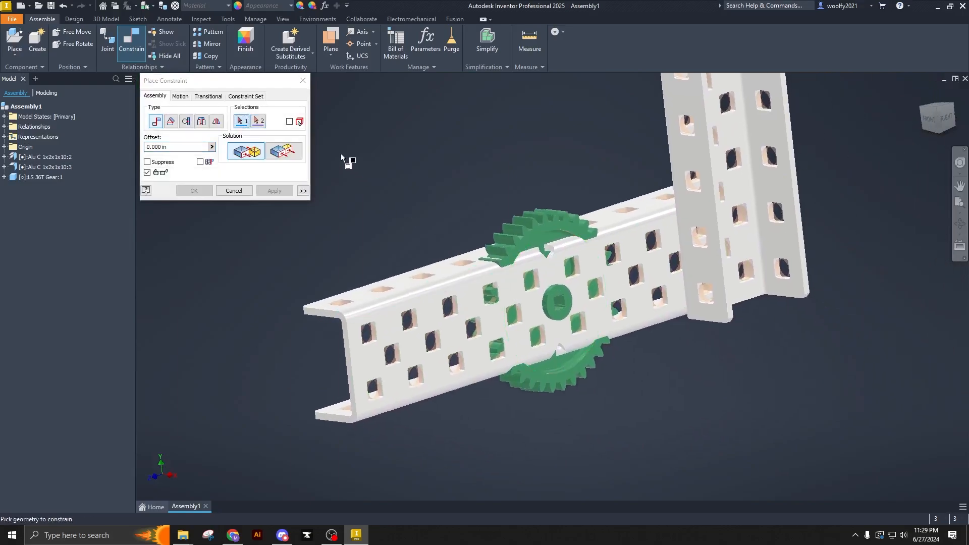
left_click(307, 85)
Slide the gear along its constrained axis until it stands clear of the horizontal channel's outer web face.
left_click_drag(550, 224, 659, 255)
left_click_drag(564, 276, 656, 359)
middle_click_drag(656, 359, 721, 363, "shift")
left_click_drag(597, 301, 648, 305)
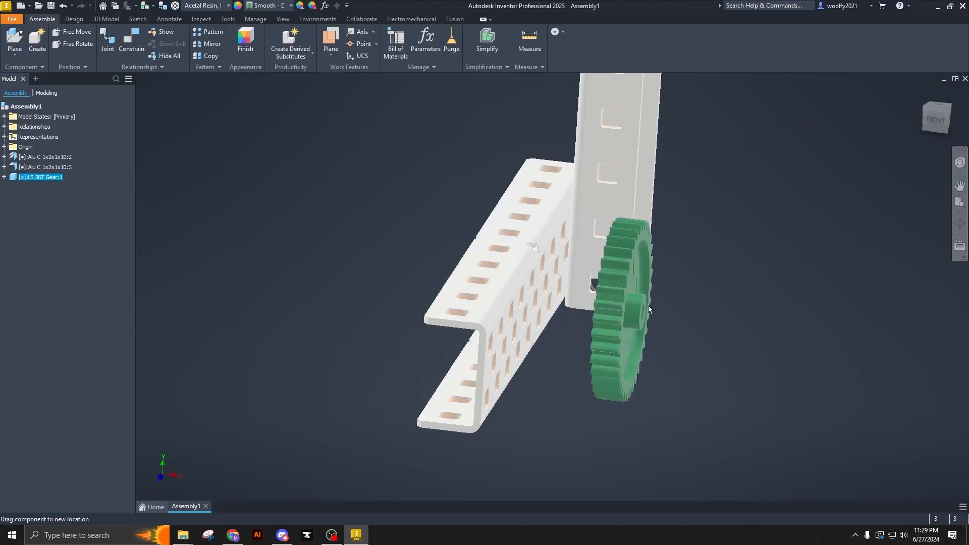
Mate the end face of the gear's channel-side hub flush against the horizontal channel's outer web face with a 0.000 in offset.
left_click(581, 389)
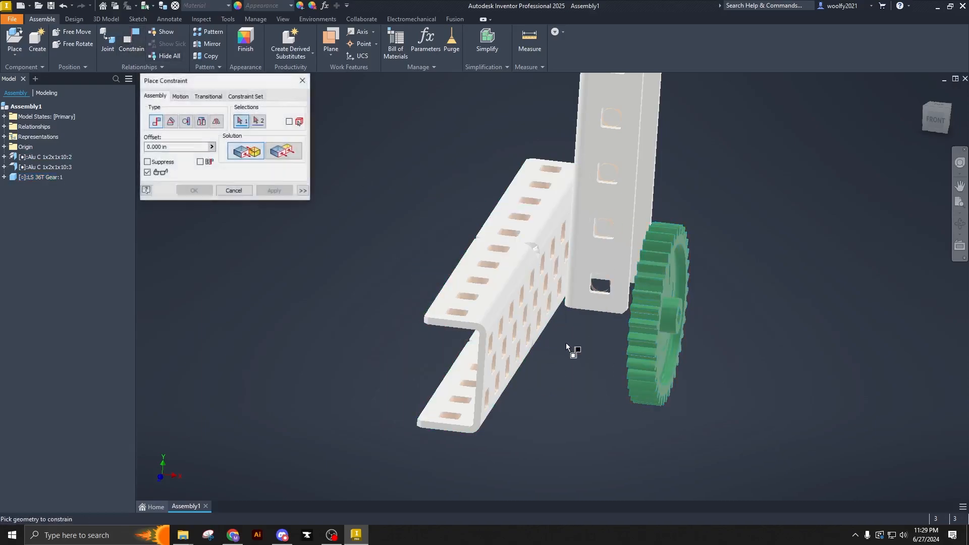
middle_click_drag(573, 350, 656, 389, "shift")
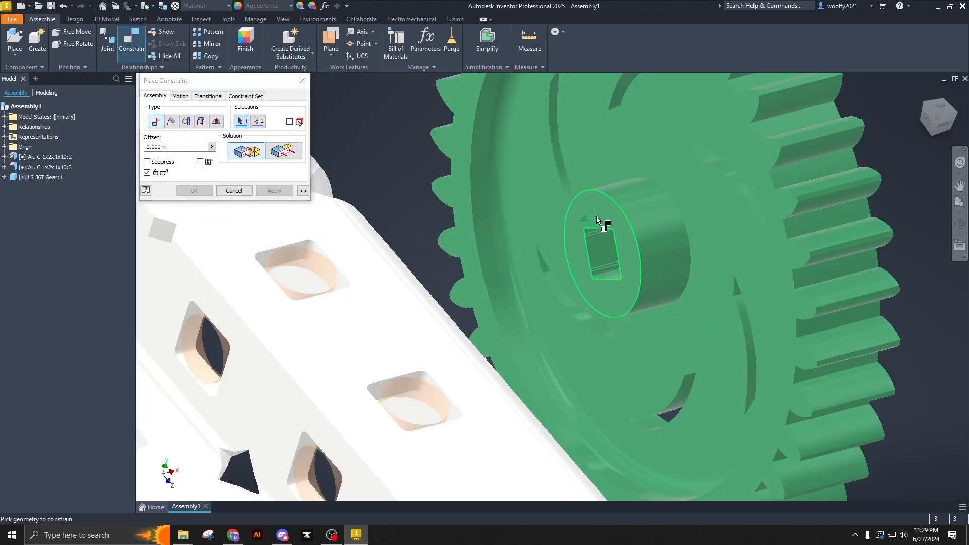
left_click(595, 216)
scroll(619, 268, "down", 5)
middle_click_drag(619, 268, 520, 266, "shift")
scroll(604, 300, "up", 3)
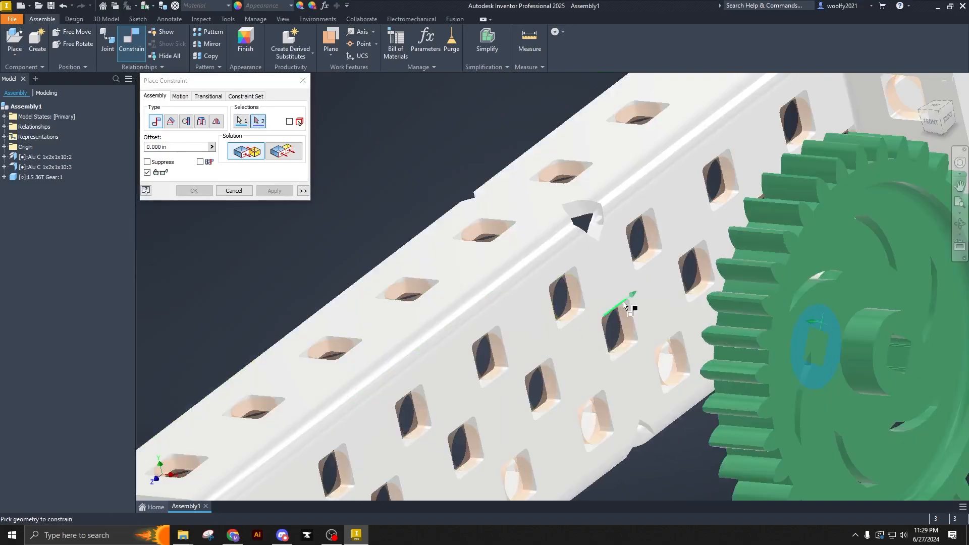
left_click(624, 299)
key("Return")
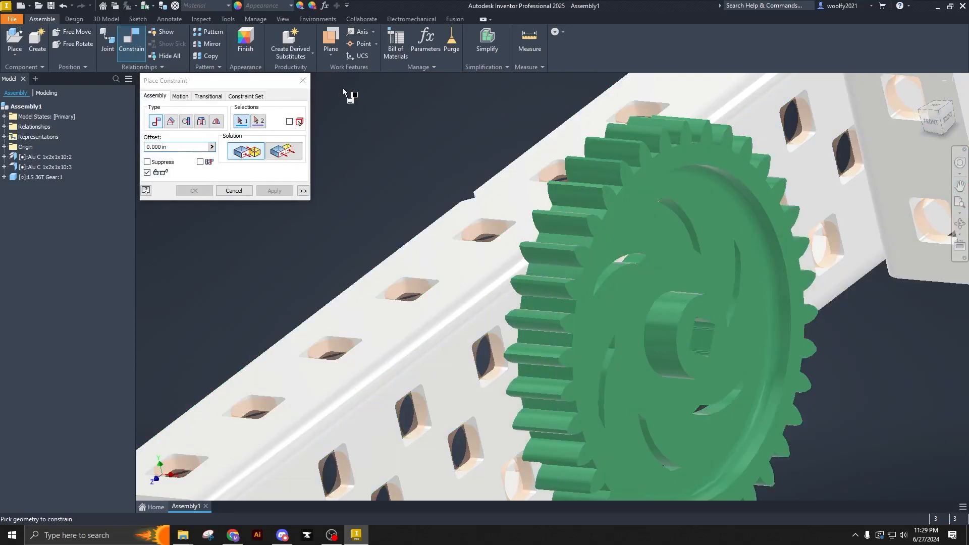
left_click(303, 80)
Test the constrained gear's remaining freedom of movement and inspect how it sits against the horizontal channel.
scroll(562, 247, "down", 5)
scroll(561, 247, "up", 4)
scroll(698, 326, "down", 3)
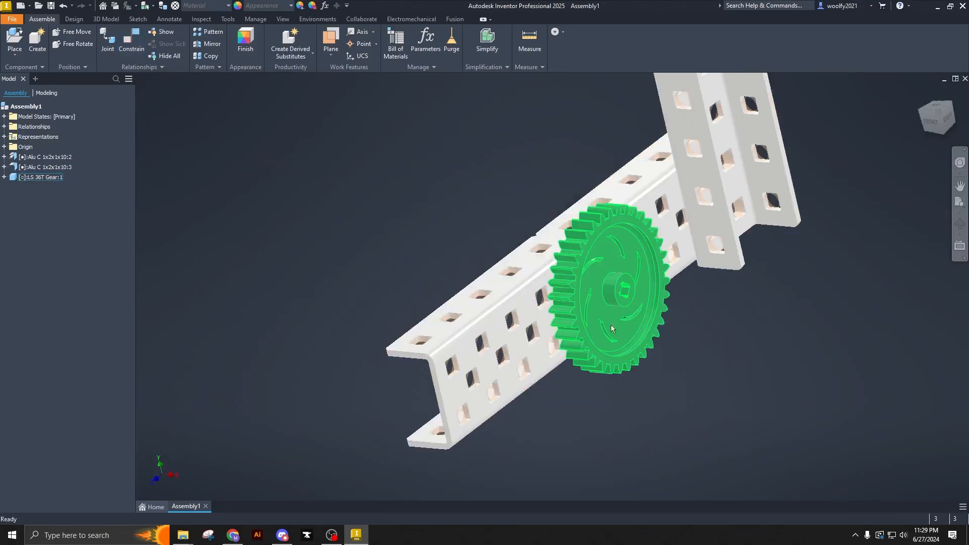
mouse_move(611, 325)
left_mouse_down()
mouse_move(592, 264)
mouse_move(571, 275)
mouse_move(601, 275)
mouse_move(612, 343)
left_mouse_up()
left_click(734, 381)
middle_click_drag(781, 358, 684, 377)
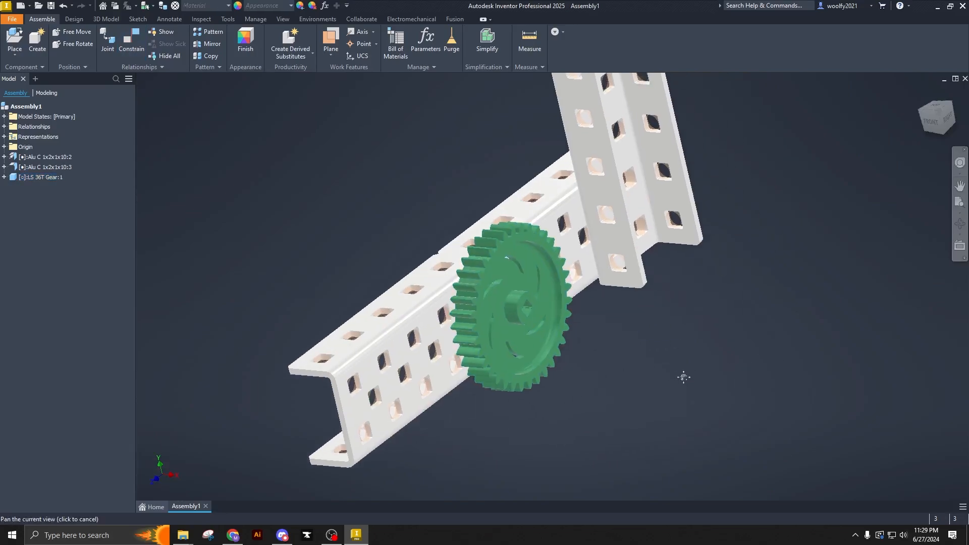
mouse_move(601, 380)
middle_mouse_down("shift")
mouse_move(658, 363)
mouse_move(819, 357)
mouse_move(645, 340)
mouse_move(524, 344)
mouse_move(606, 365)
mouse_move(613, 346)
mouse_move(601, 352)
mouse_move(606, 393)
middle_mouse_up("shift")
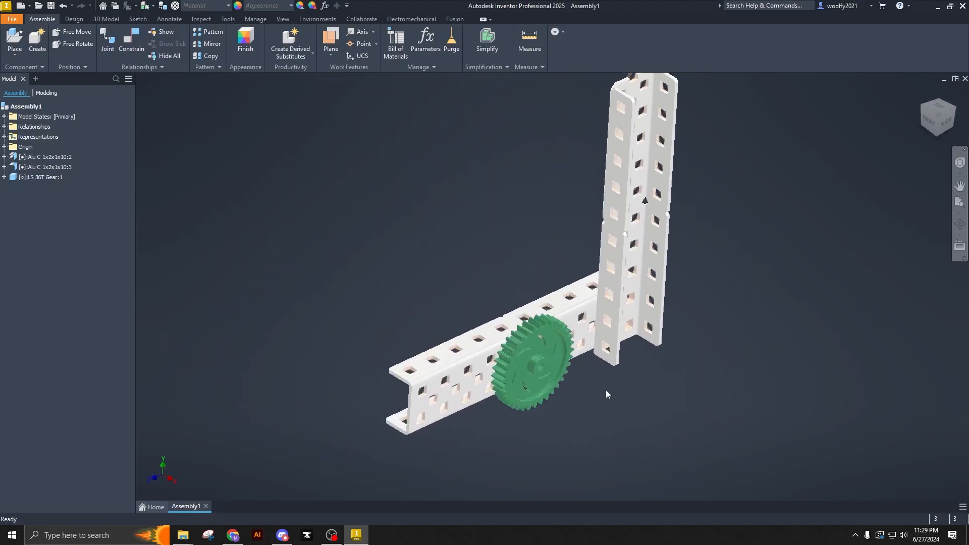